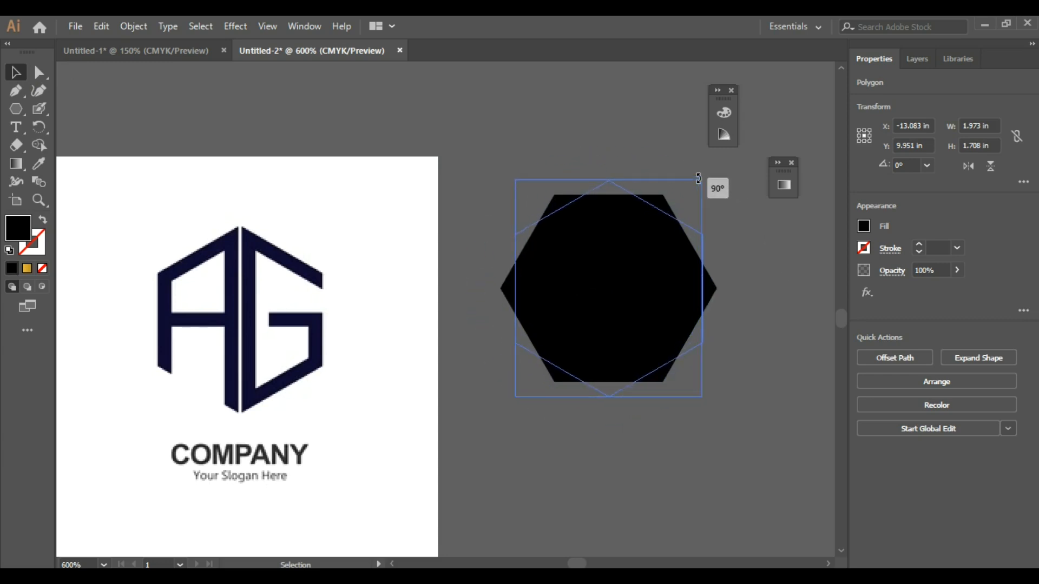
Remove the upright hexagon's fill and give it a 14 pt black stroke.
click(591, 141)
click(613, 255)
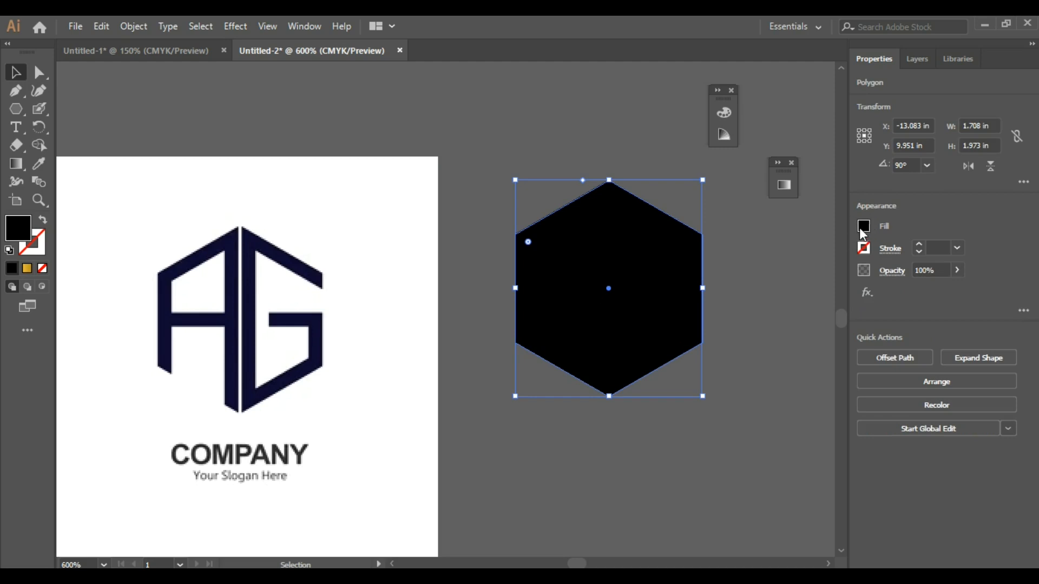
click(862, 230)
click(697, 281)
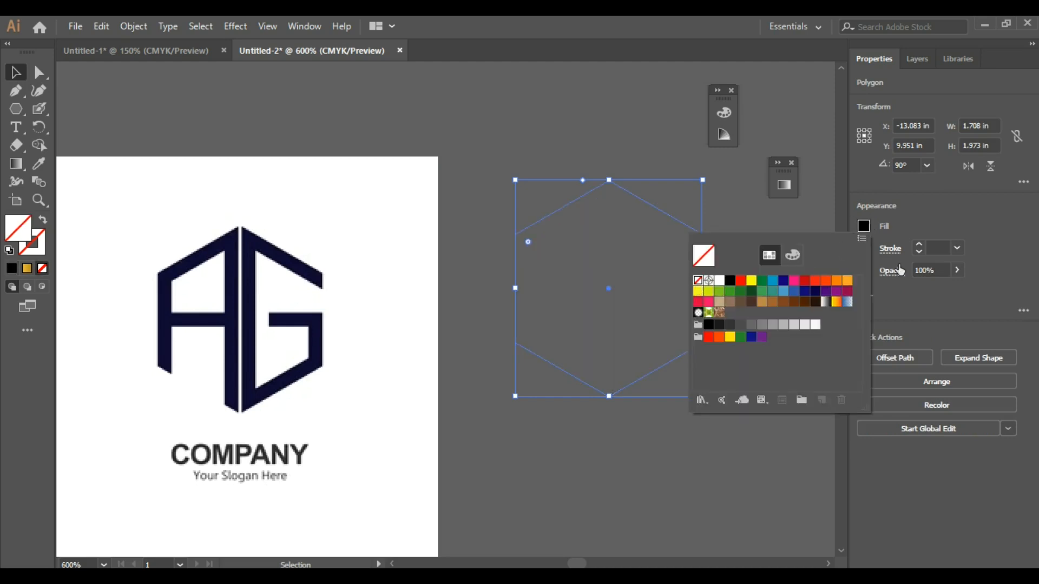
click(935, 246)
scroll(935, 246, up, 11)
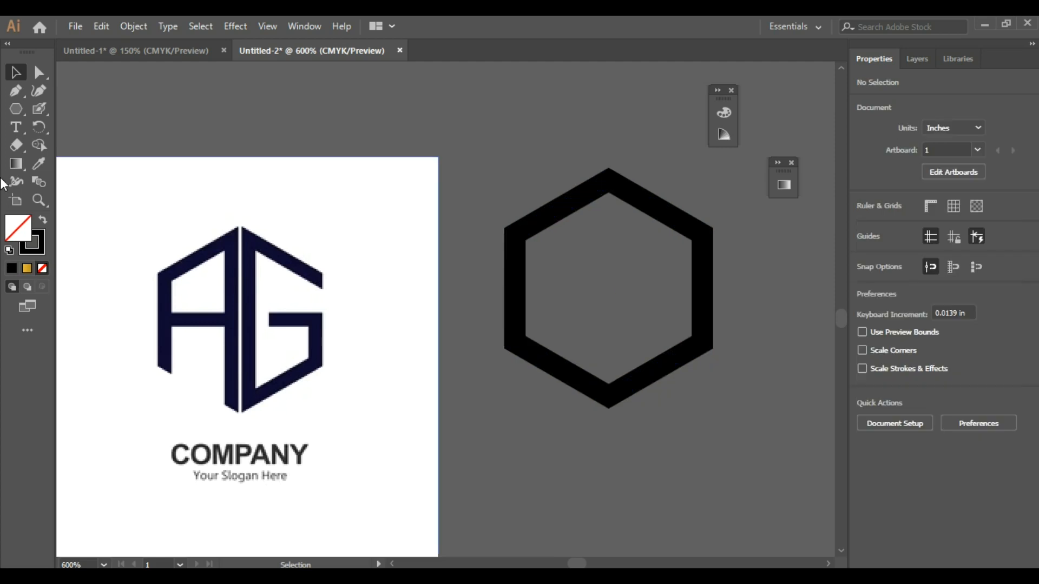
Draw a horizontal line about 2.4 in long across the middle of the hexagon with the Line Segment tool.
click(17, 108)
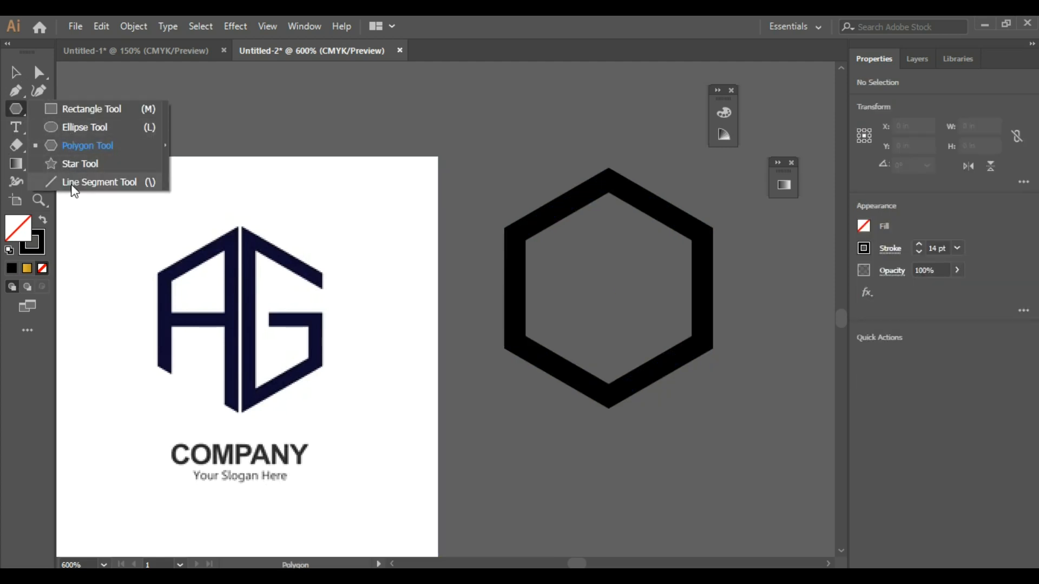
click(72, 184)
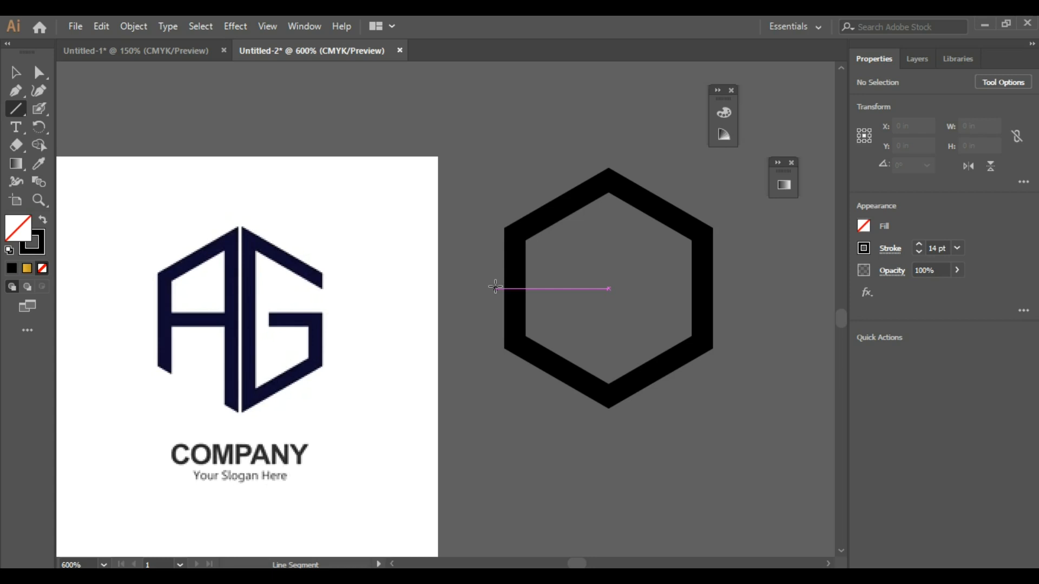
drag(495, 287, 758, 288)
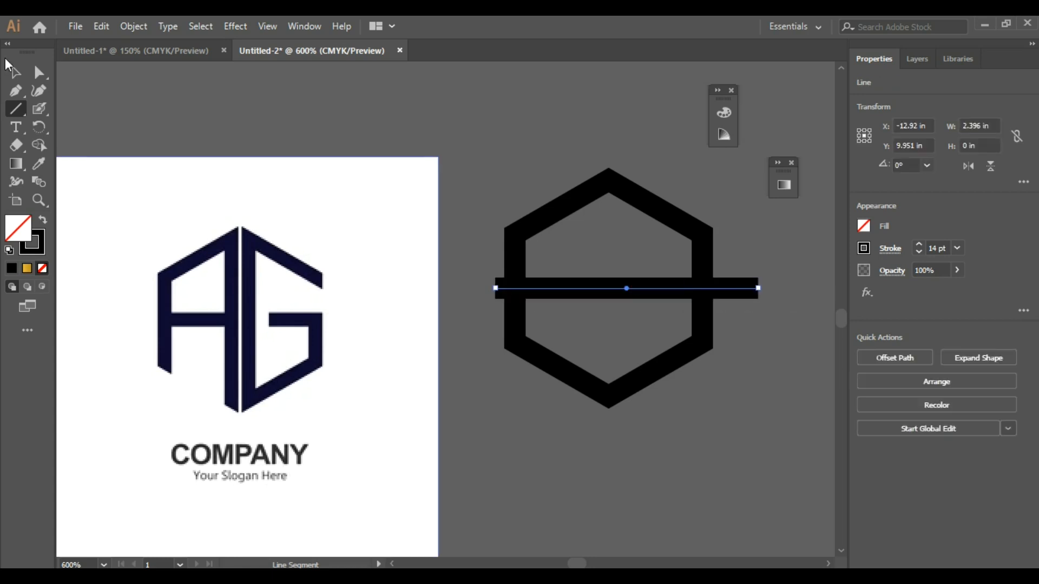
click(15, 72)
click(553, 149)
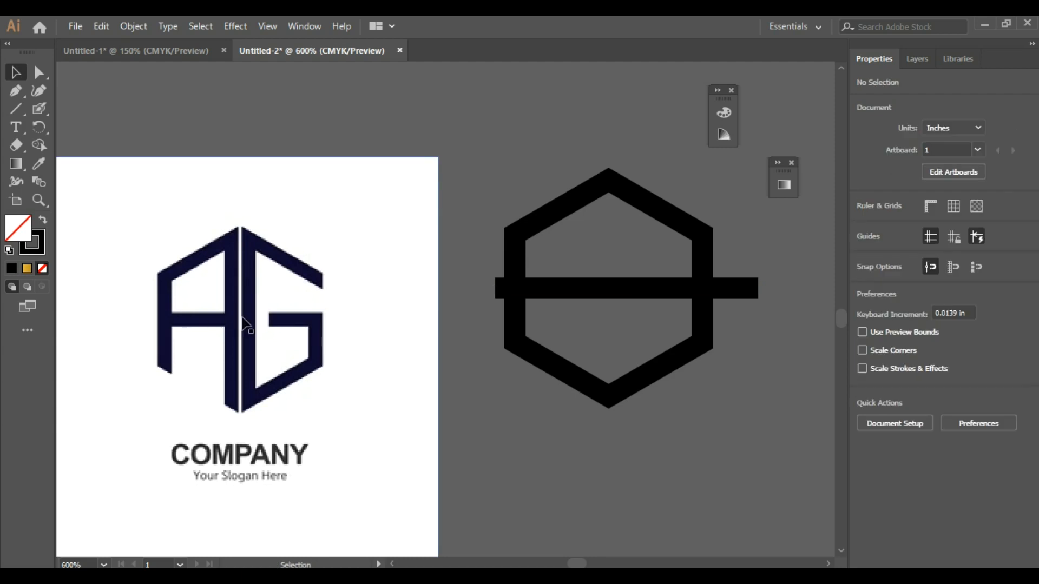
Set the horizontal line's stroke weight to 12 pt.
click(613, 291)
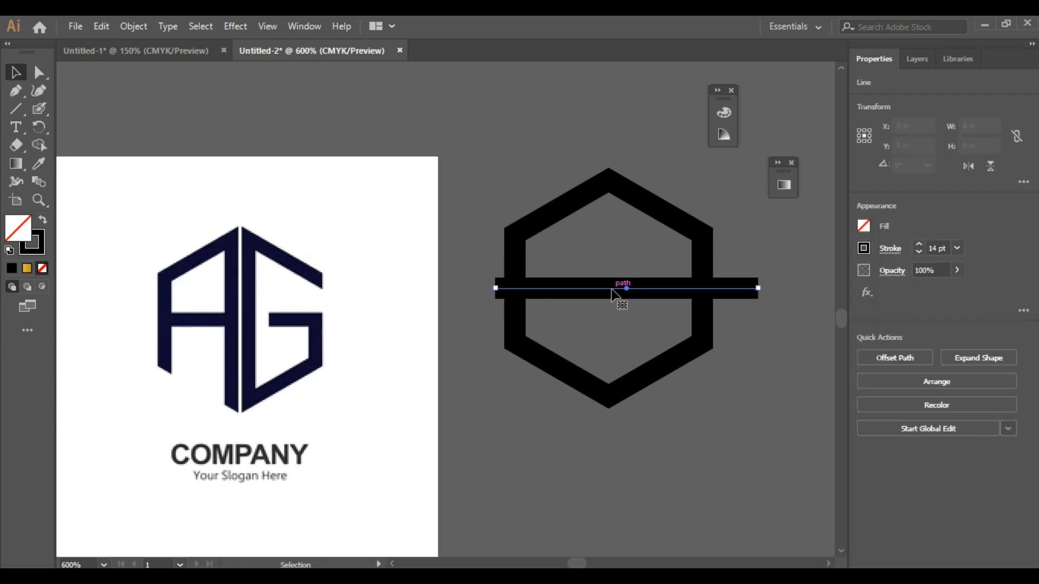
click(935, 248)
key(Down)
key(Down)
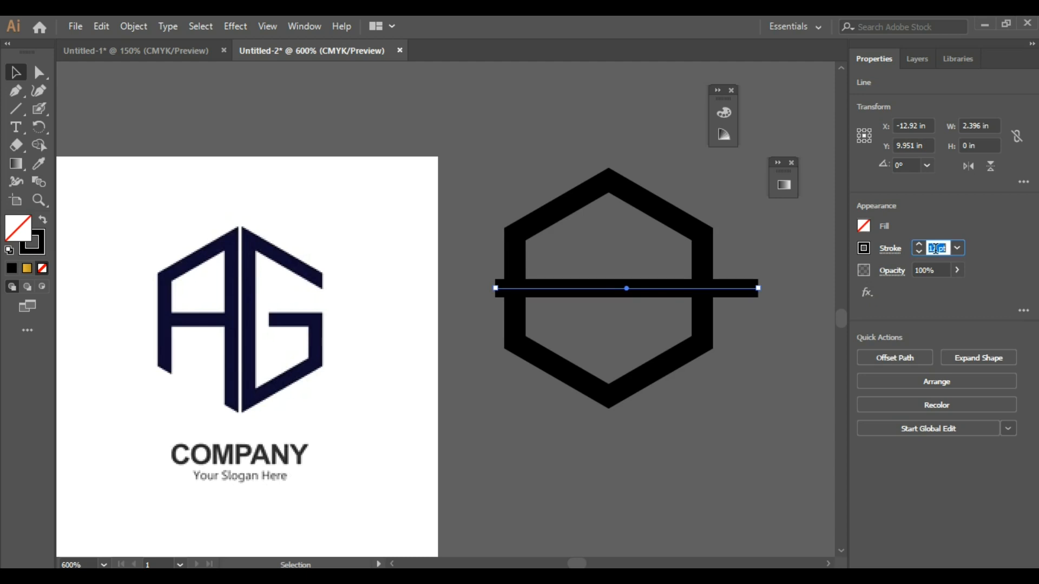
click(779, 281)
Nudge the horizontal line left so it extends past both sides of the hexagon more evenly.
click(747, 290)
key(Left)
key(Left)
key(Left)
key(Left)
key(Left)
click(651, 202)
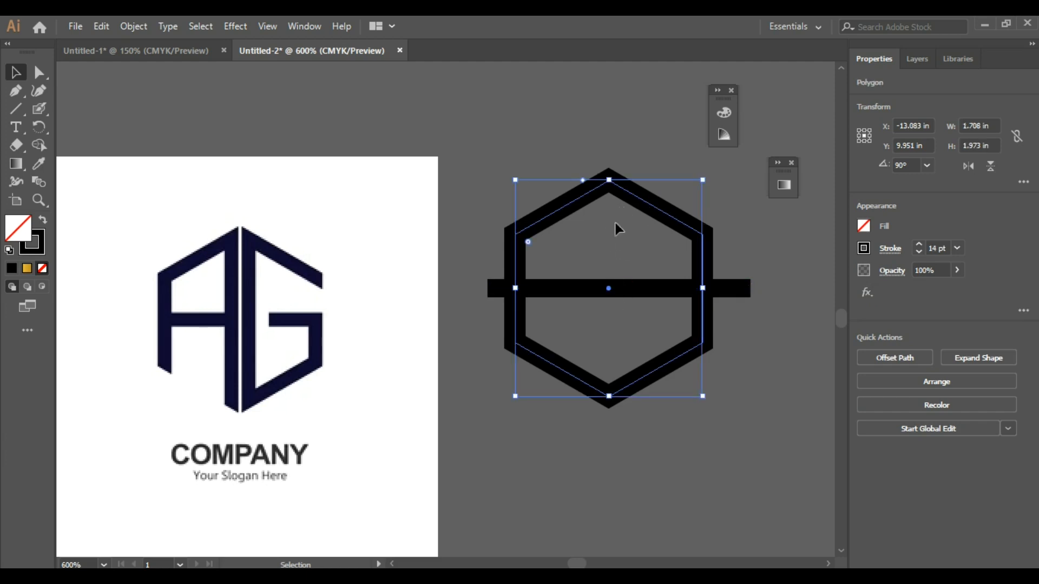
Draw a vertical line about 2.68 in long just left of the hexagon's centre and set its stroke to 9 pt.
click(15, 108)
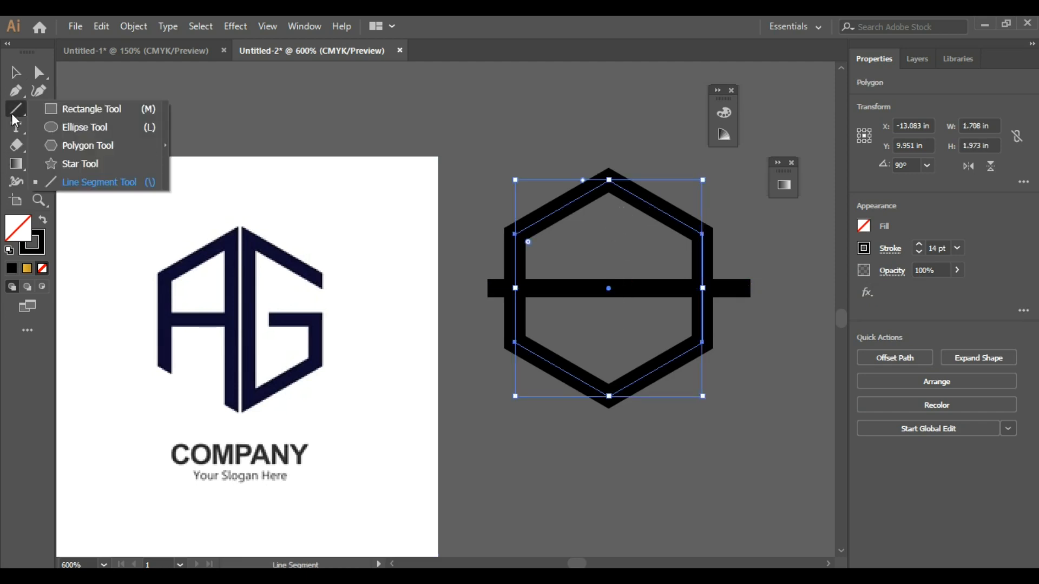
click(78, 183)
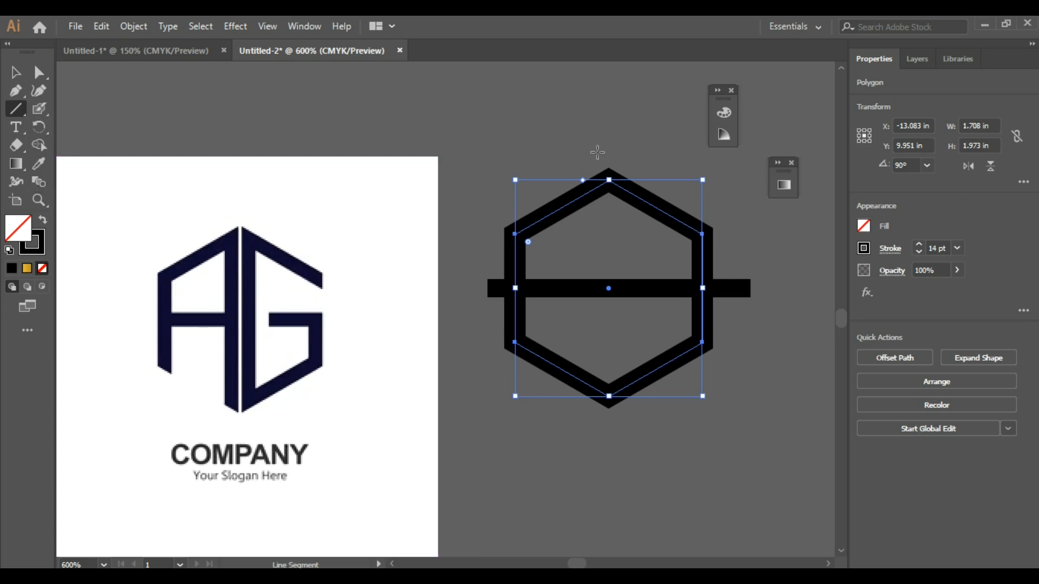
drag(595, 149, 590, 443)
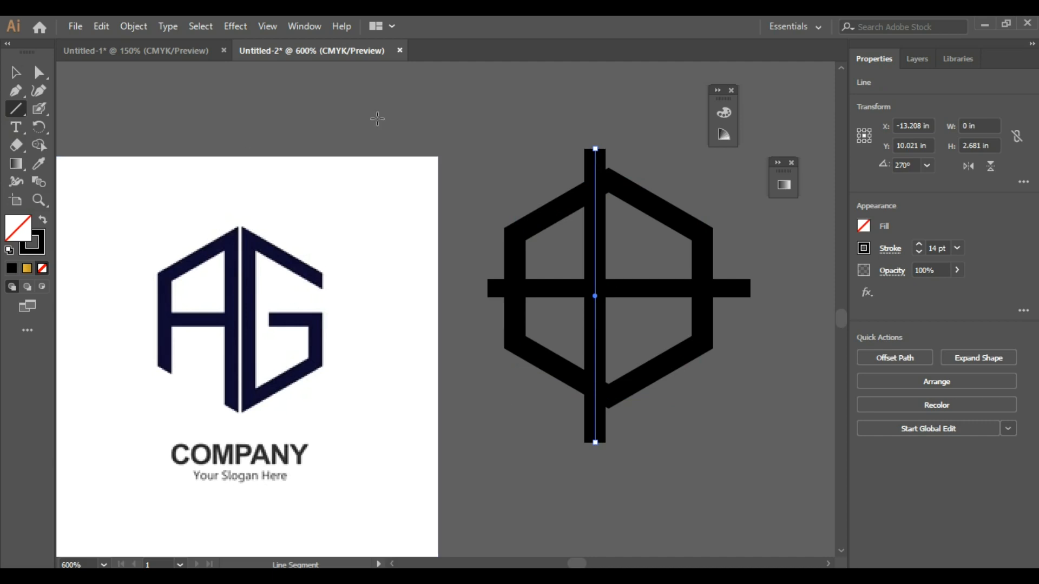
click(936, 248)
scroll(935, 246, down, 4)
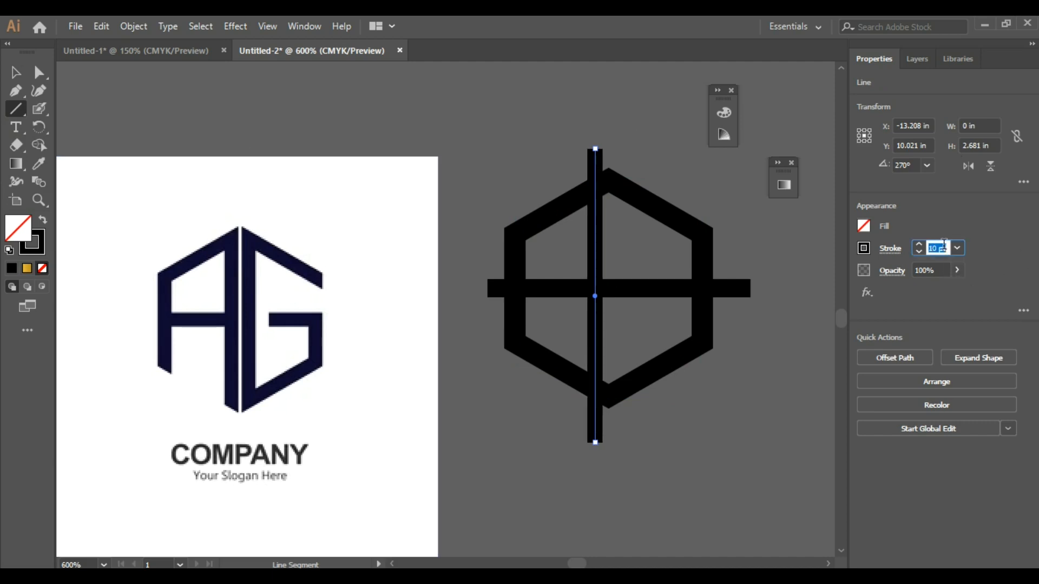
scroll(938, 246, down, 1)
click(16, 72)
click(344, 115)
Duplicate the vertical line to the right of the hexagon's centre and nudge the copy back toward the centre.
drag(600, 219, 628, 214)
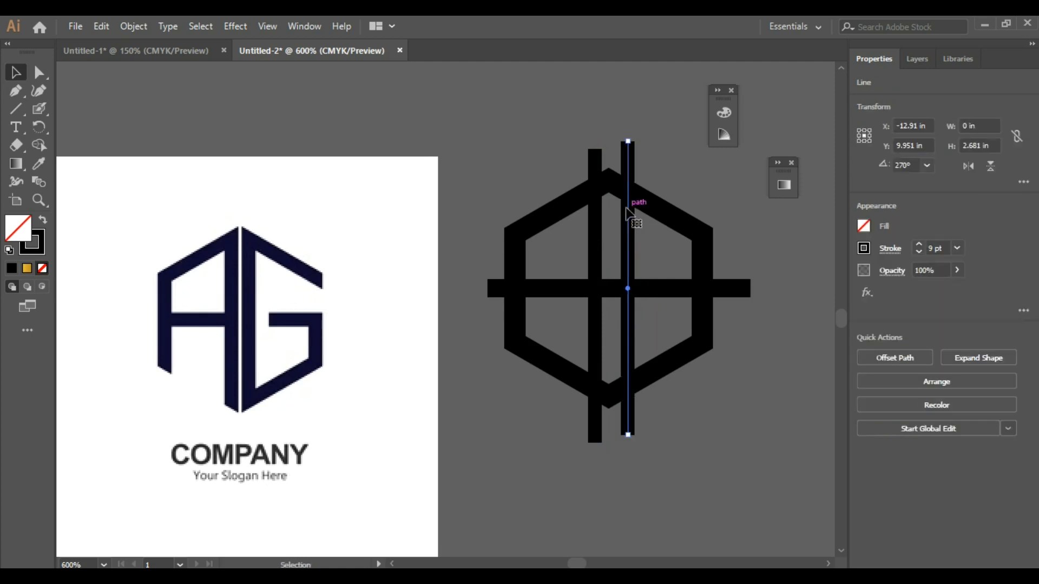
key(Left)
key(Left)
key(Left)
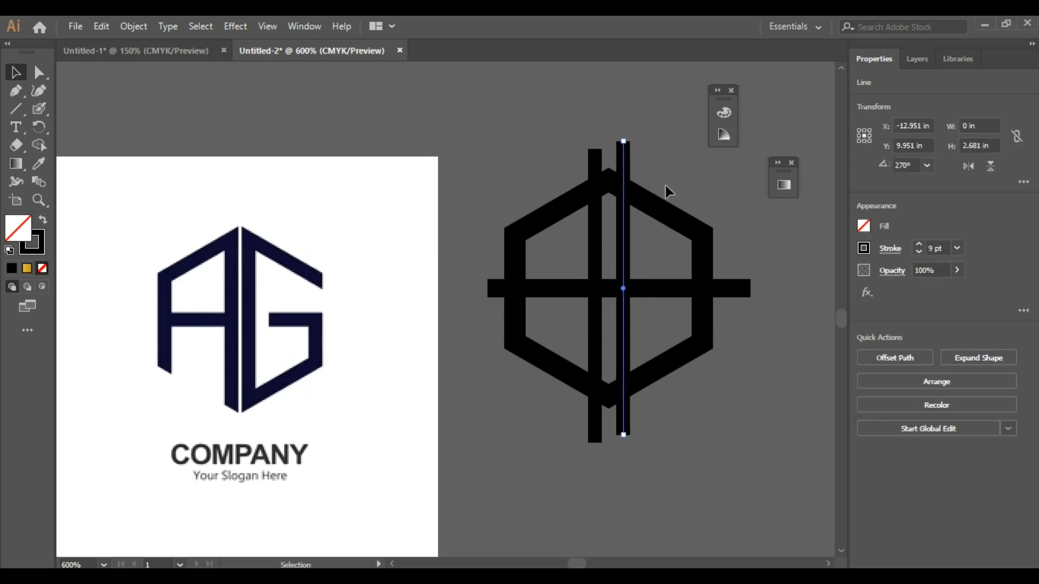
key(Left)
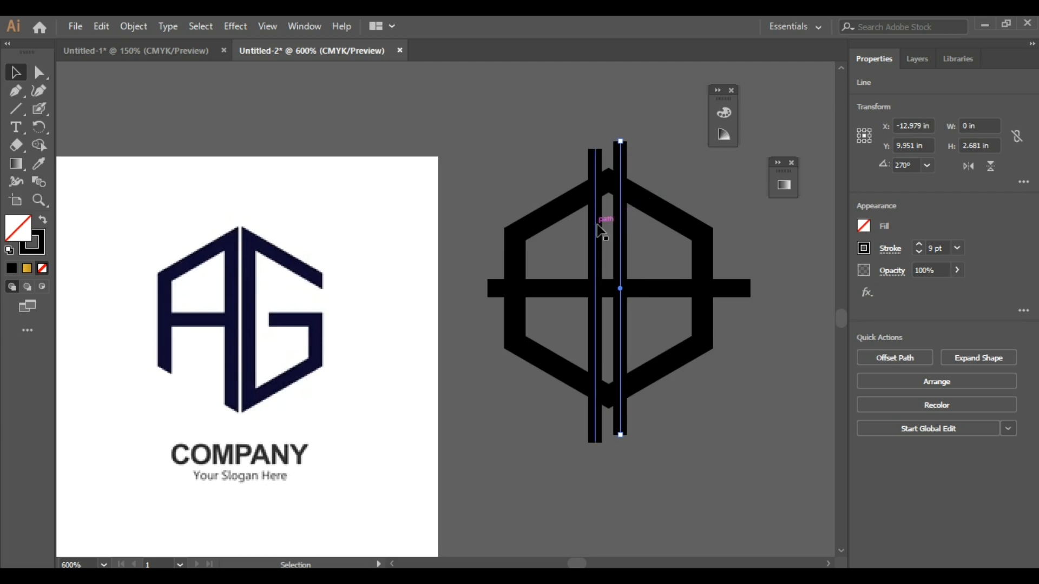
Nudge the two vertical lines toward each other, leaving only a narrow gap at the hexagon's centre.
click(597, 224)
key(Right)
key(Right)
key(Right)
click(618, 204)
key(Left)
key(Left)
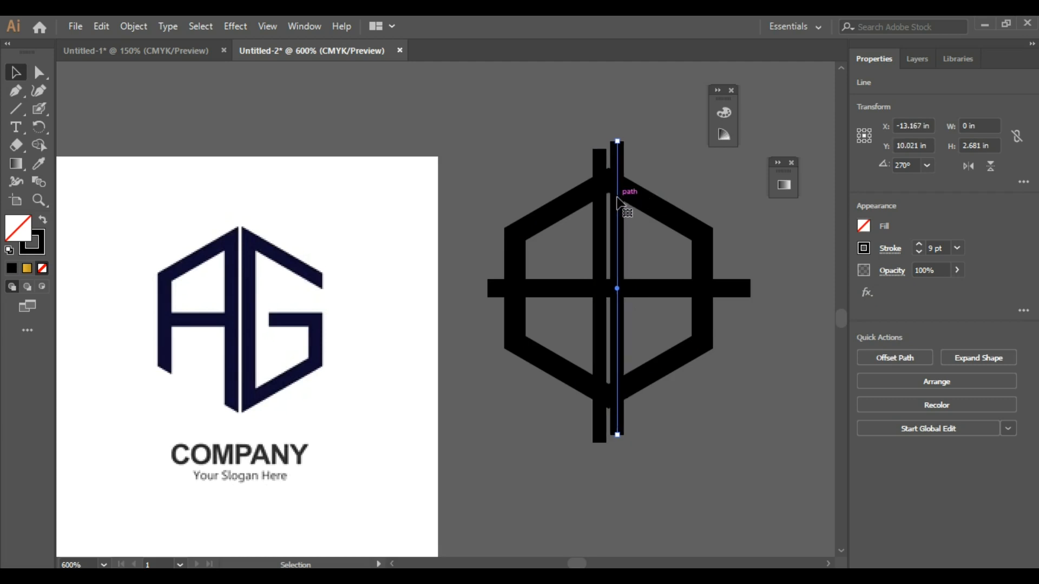
Select the hexagon and all three lines, and expand their fill and stroke into shapes.
click(674, 154)
drag(674, 154, 494, 440)
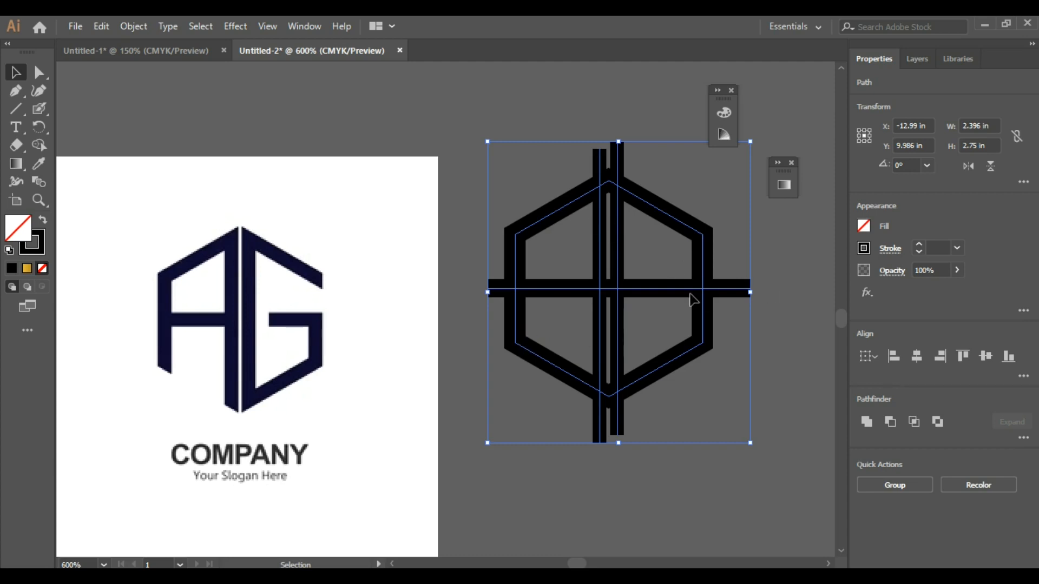
click(483, 135)
drag(494, 146, 741, 458)
click(134, 27)
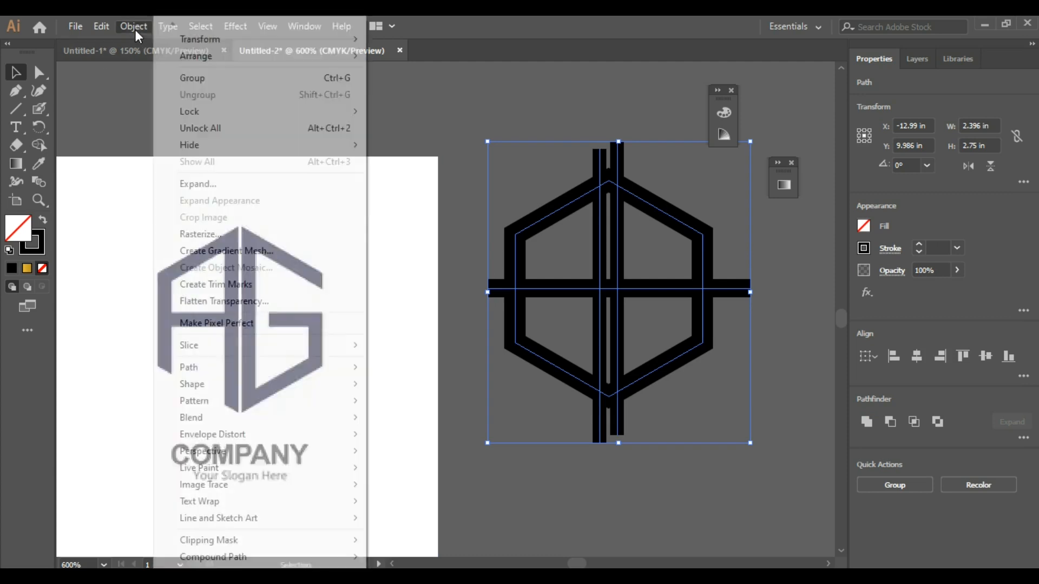
click(196, 185)
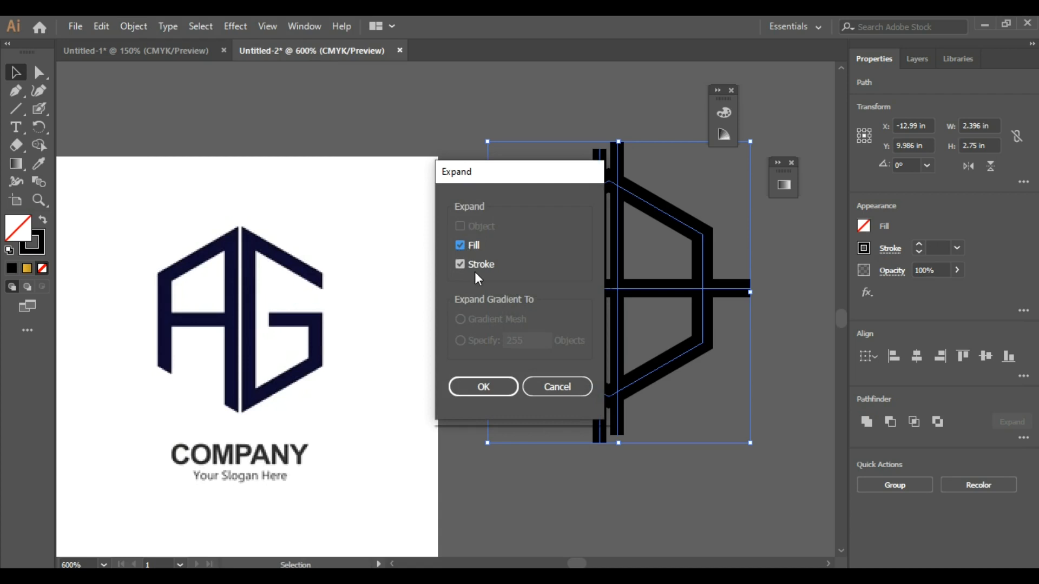
click(490, 387)
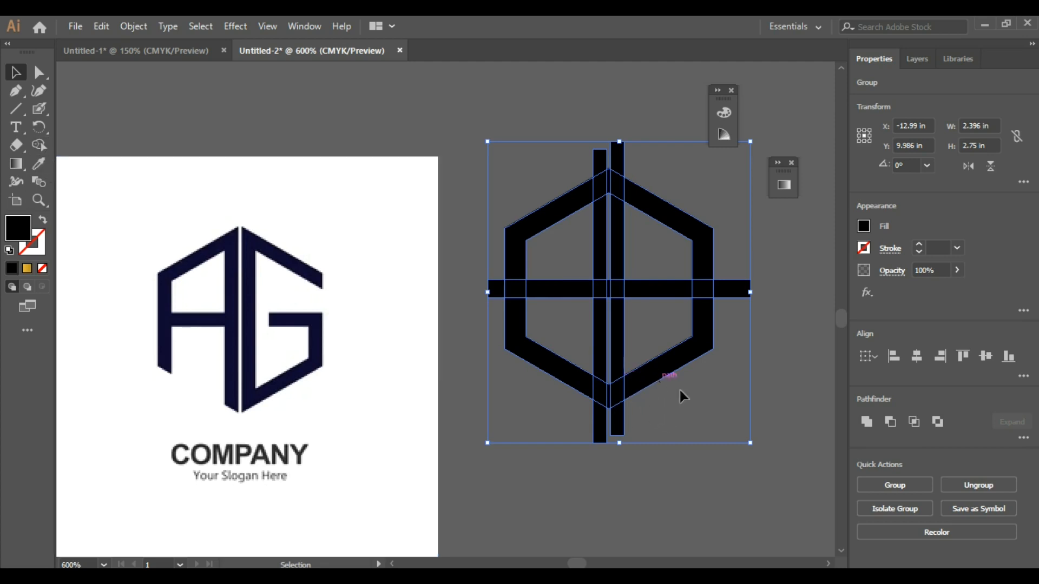
Split the overlapping expanded shapes with the Pathfinder Divide operation.
click(301, 29)
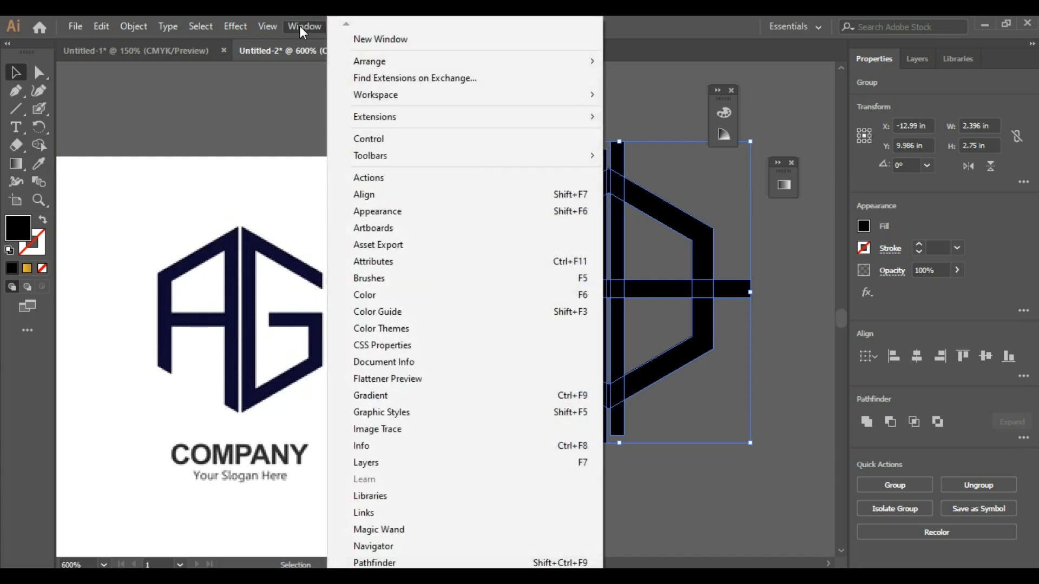
click(398, 563)
drag(209, 534, 372, 72)
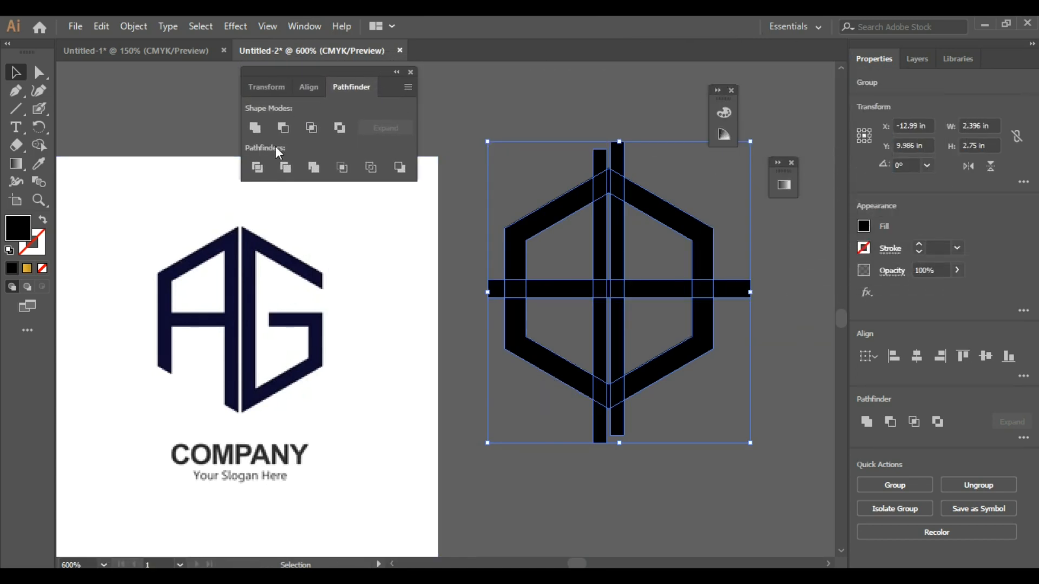
click(257, 169)
click(597, 109)
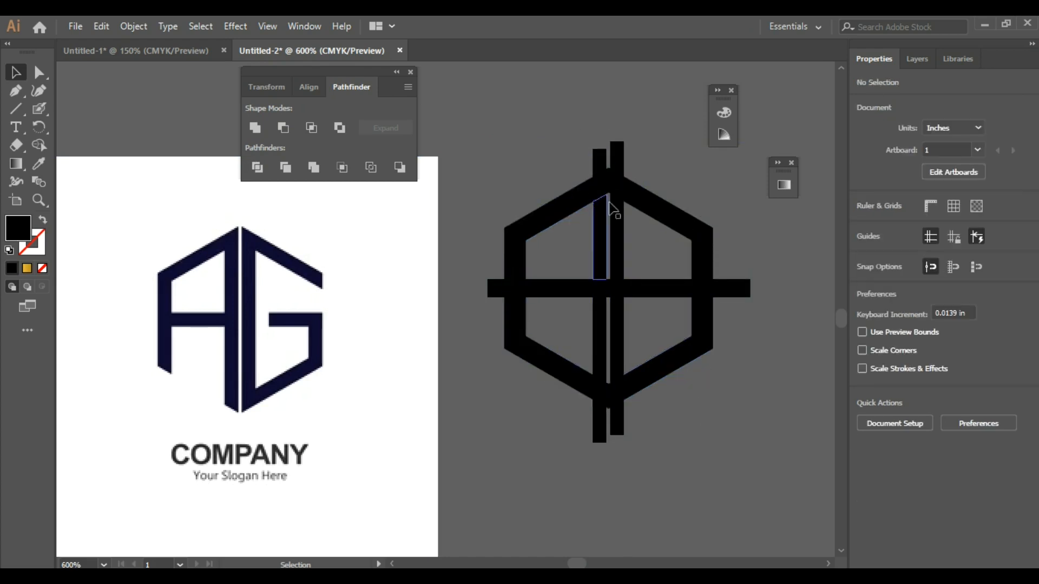
Ungroup the divided hexagon artwork into separate pieces.
click(622, 193)
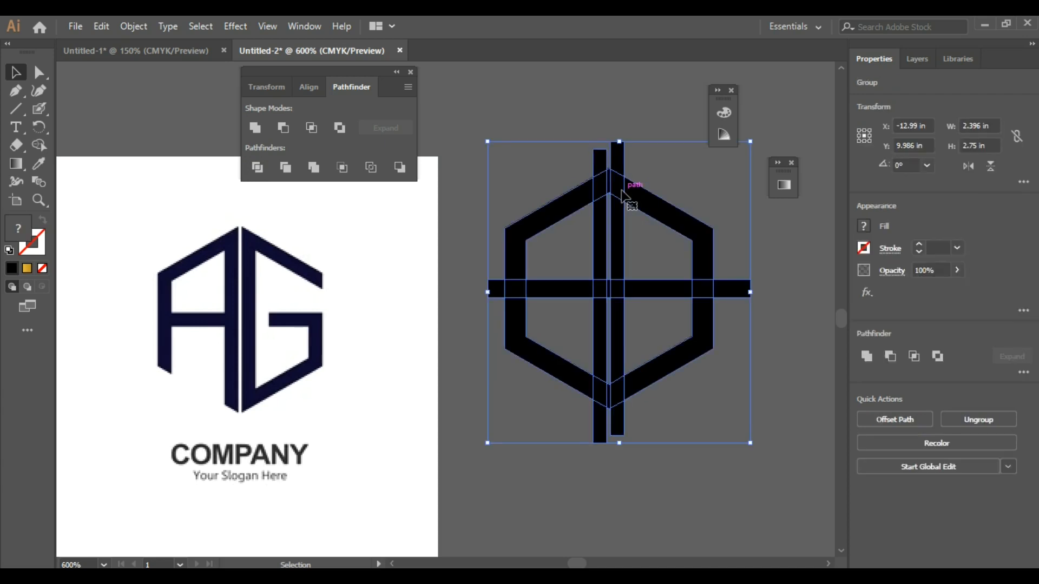
right_click(621, 191)
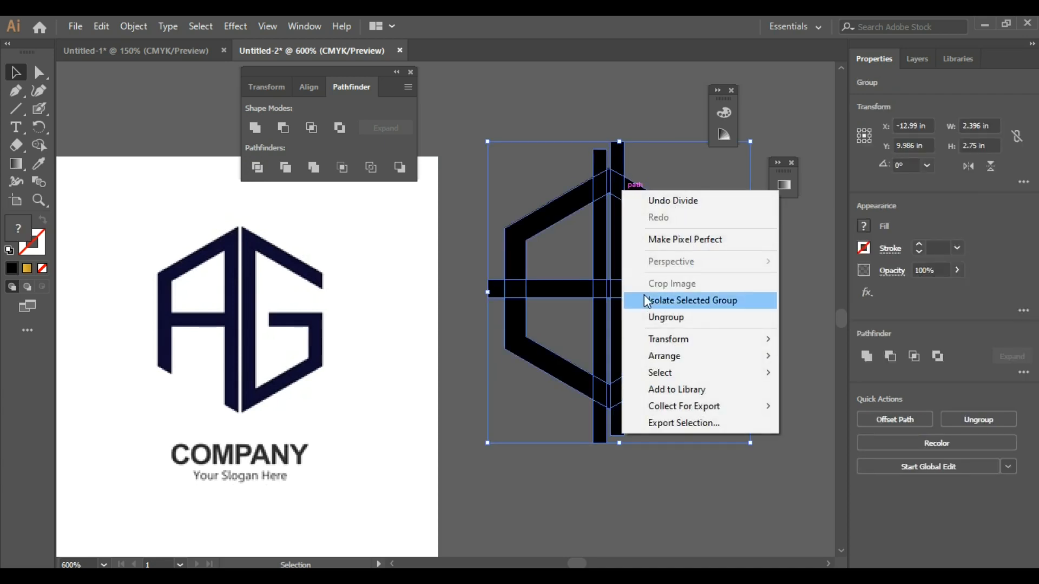
click(647, 318)
click(782, 267)
Delete the line ends that protrude beyond the hexagon on all four sides.
click(740, 294)
key(Delete)
click(622, 157)
key(Delete)
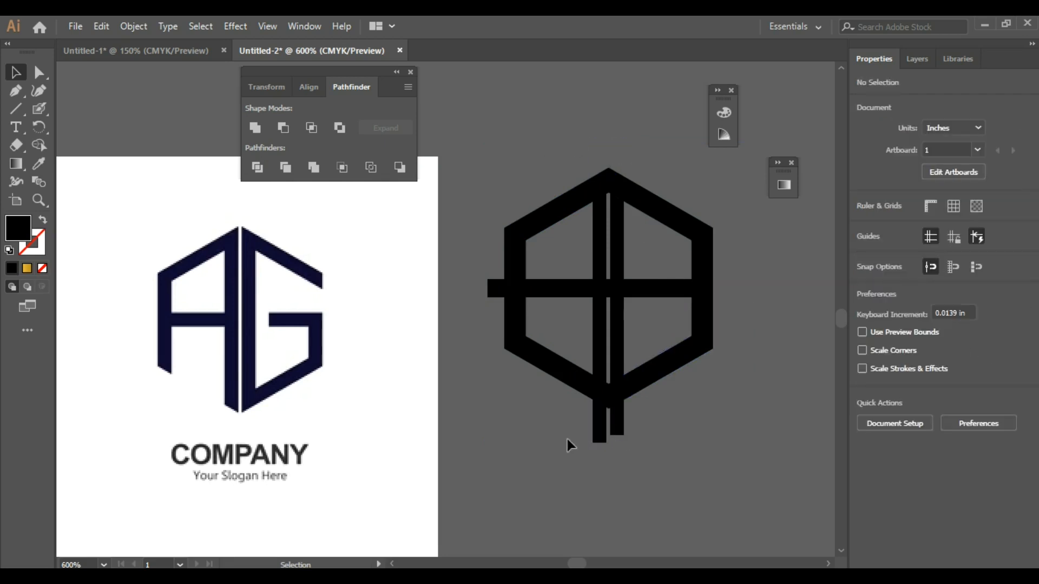
drag(631, 437, 651, 425)
key(Delete)
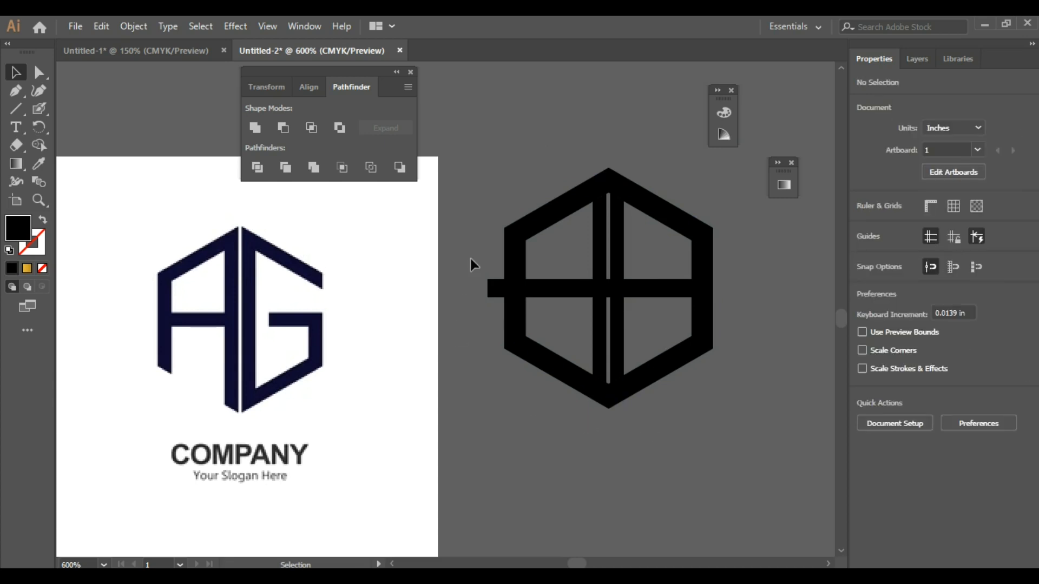
drag(490, 306, 491, 306)
key(Delete)
Delete the narrow pieces between the vertical bars at the hexagon's bottom and top tips.
scroll(605, 420, up, 4)
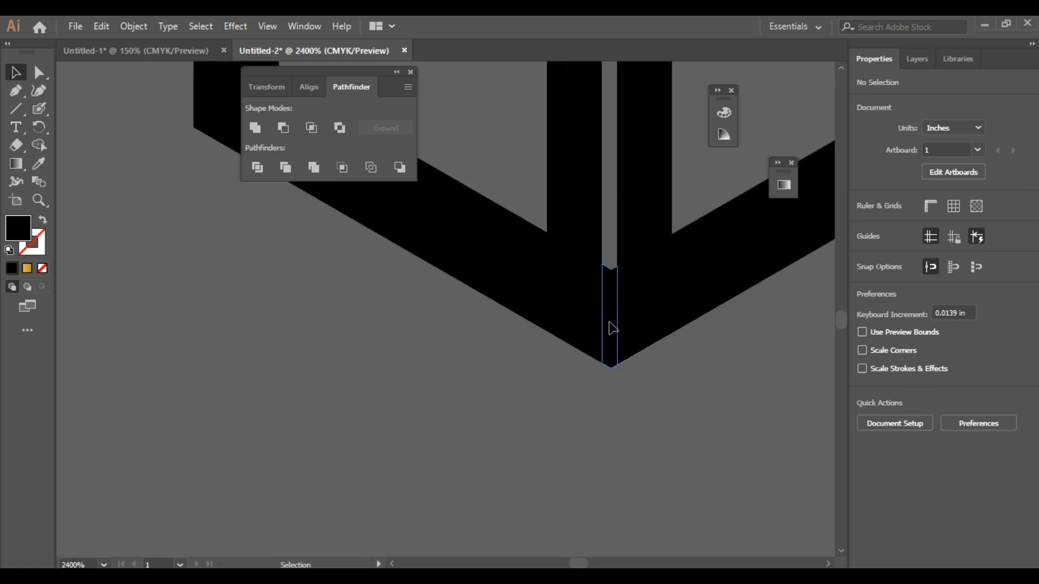
click(610, 326)
key(Delete)
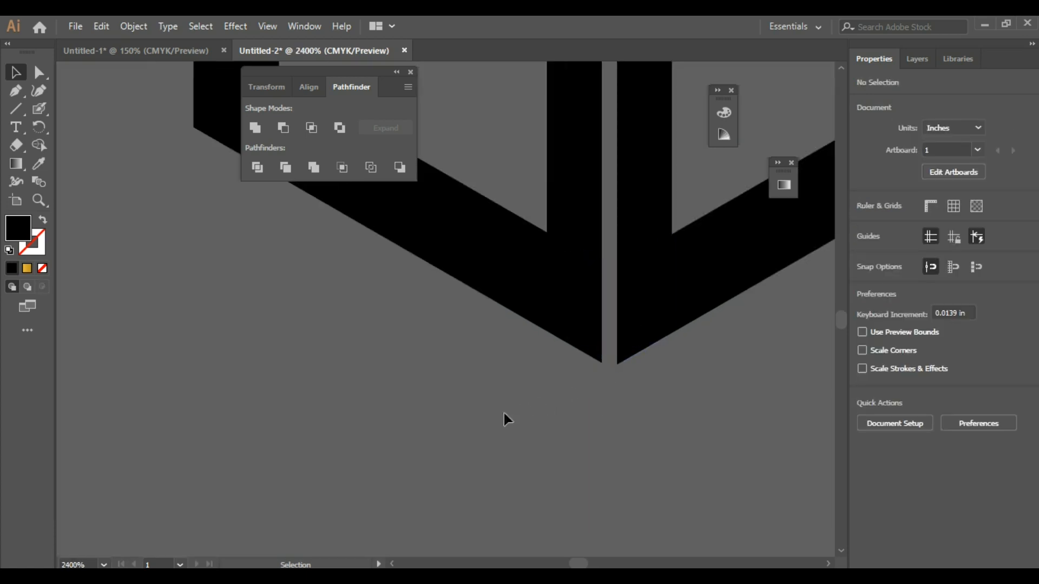
scroll(528, 394, down, 6)
scroll(535, 186, up, 6)
click(525, 165)
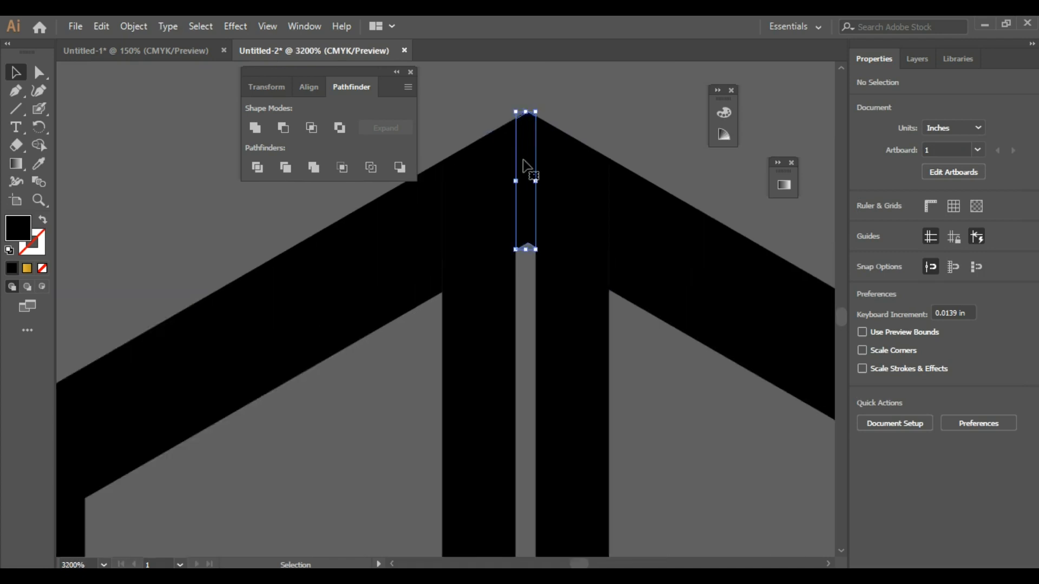
key(Delete)
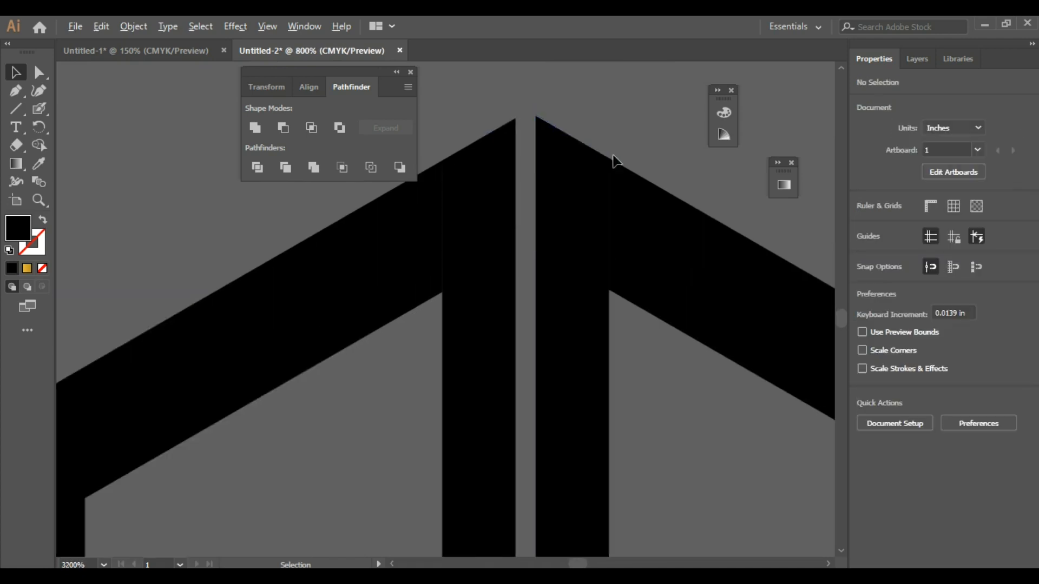
Draw a vertical line about 0.72 in long down the inner edge of the hexagon's left side, past its lower-left arm.
scroll(615, 161, down, 7)
scroll(654, 233, up, 2)
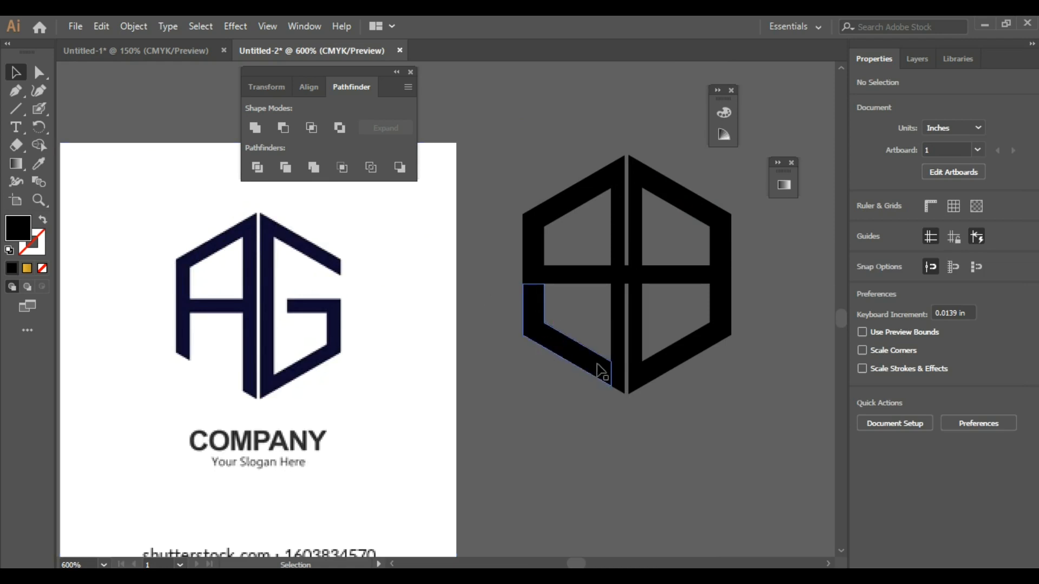
click(12, 106)
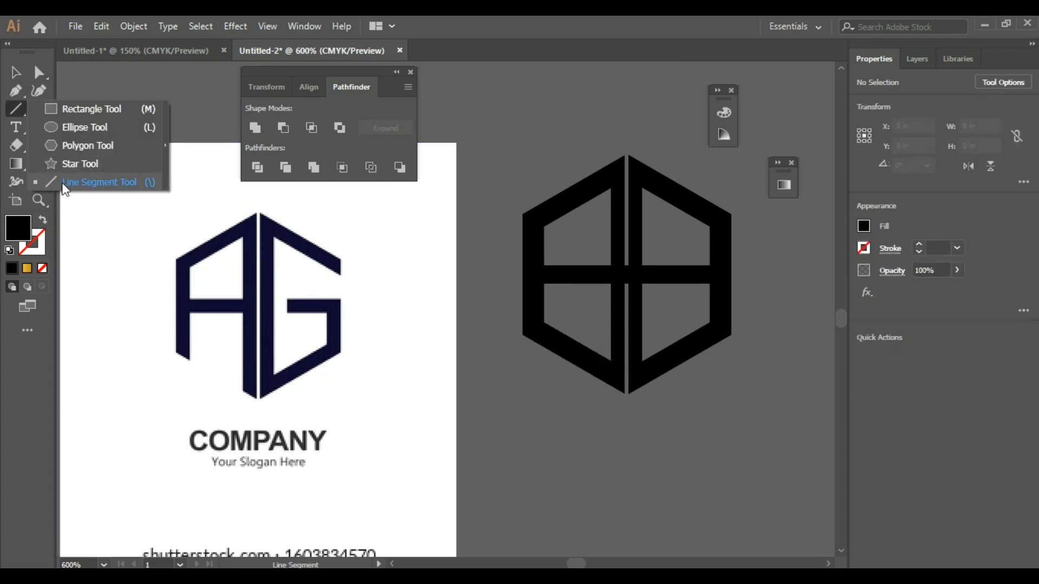
click(65, 184)
scroll(554, 313, up, 2)
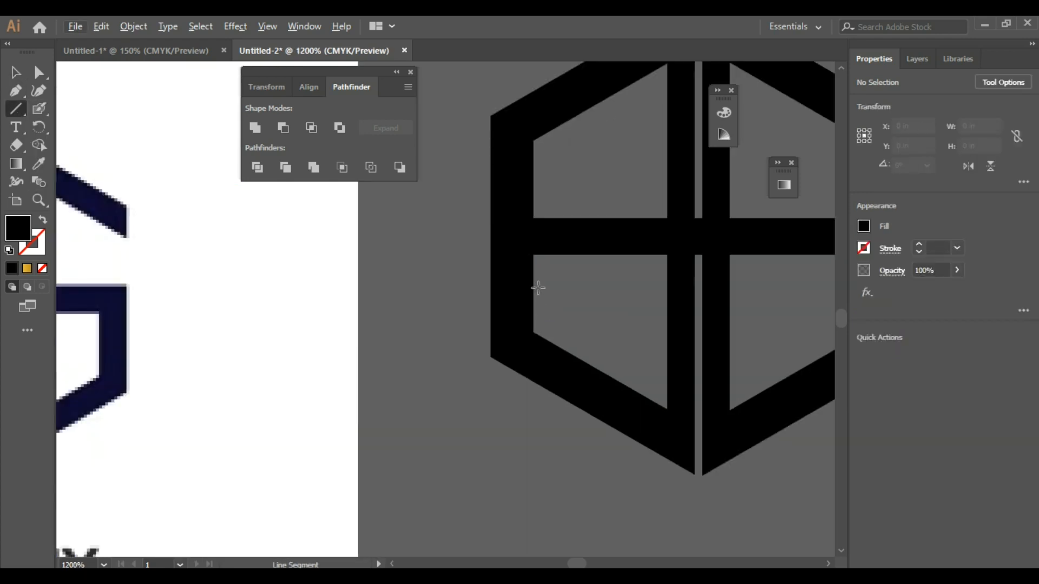
drag(533, 283, 533, 442)
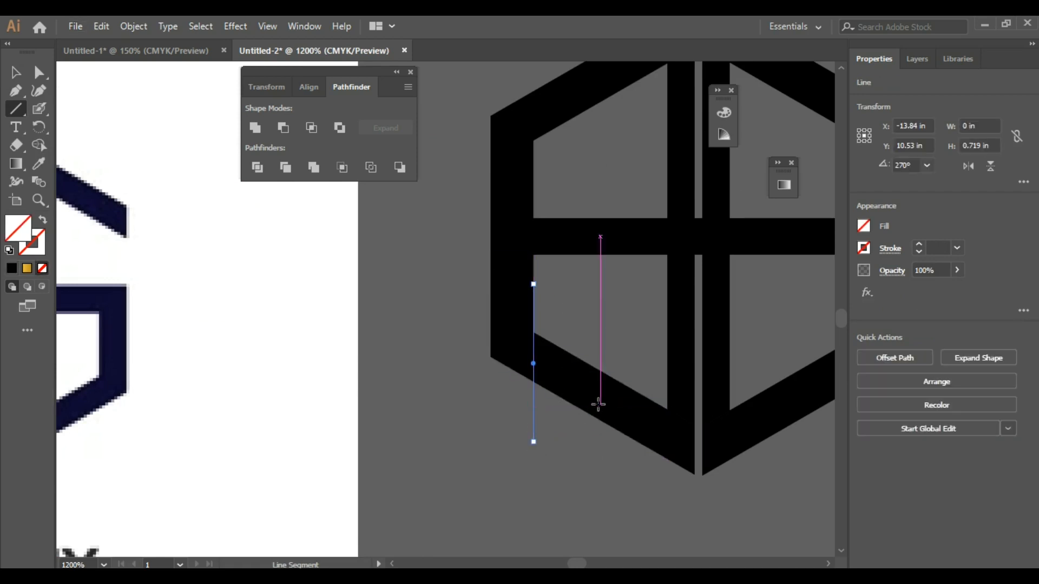
click(863, 227)
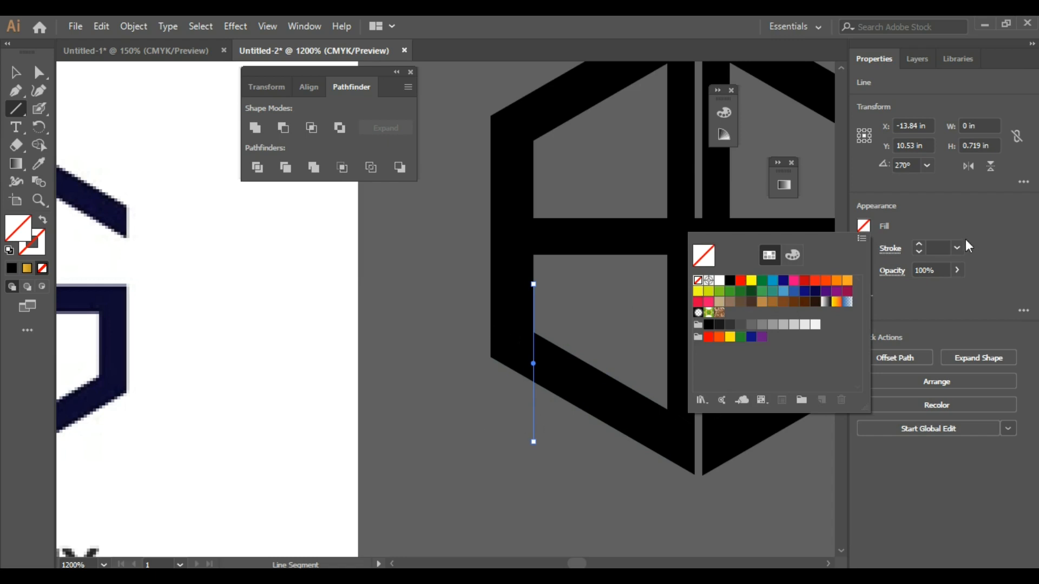
click(910, 221)
key(v)
click(415, 287)
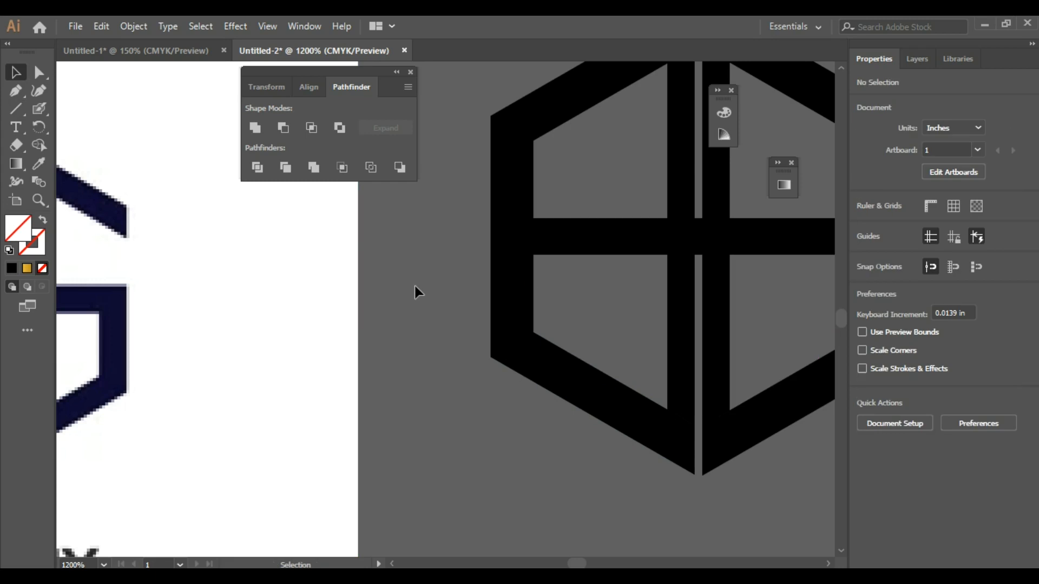
drag(506, 424, 558, 430)
drag(423, 391, 563, 413)
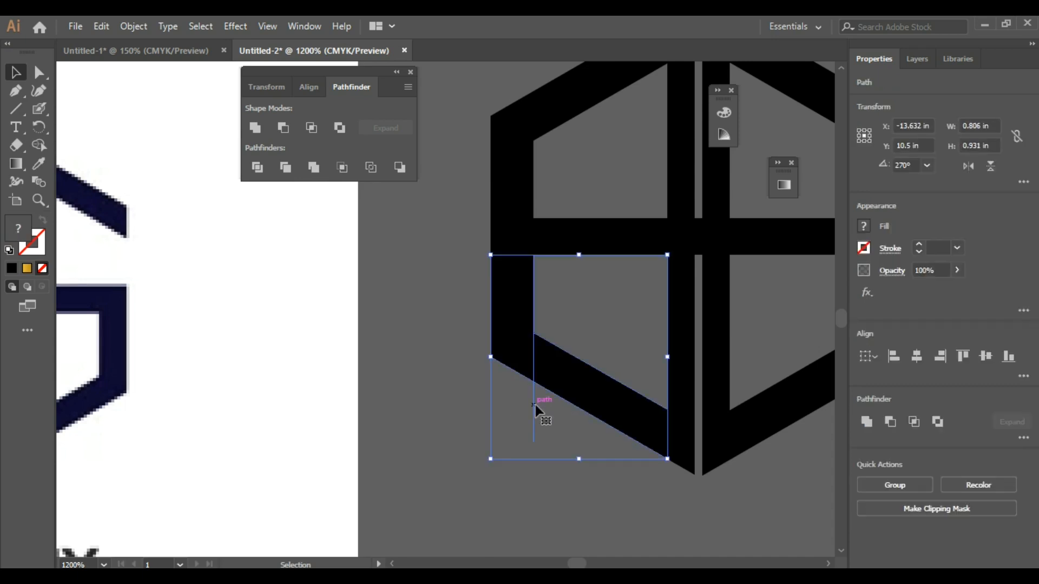
click(463, 392)
Draw a diagonal line along the inner edge of the upper-right arm, extending past the hexagon's right side.
scroll(437, 415, down, 3)
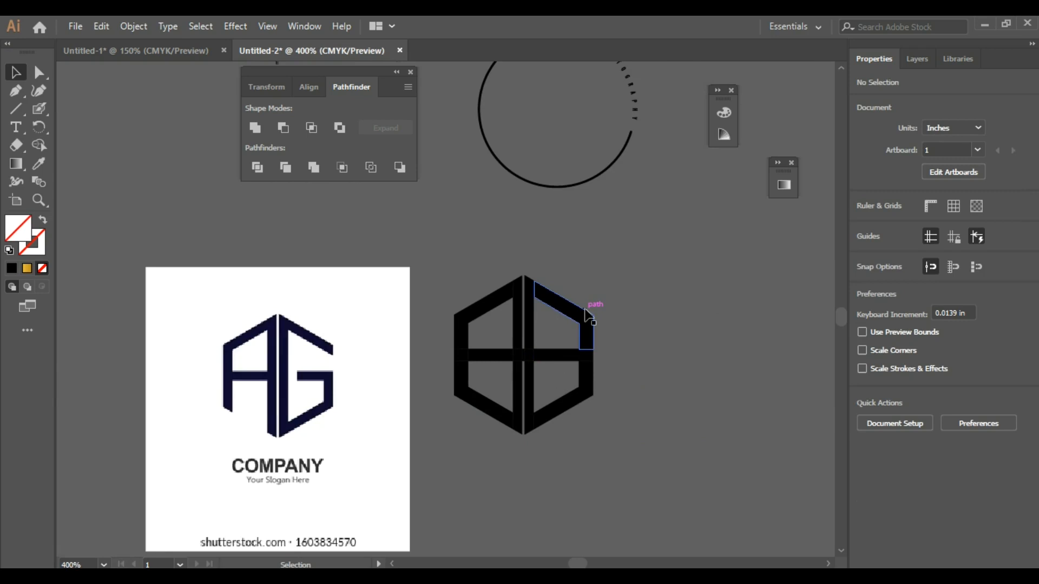
scroll(588, 316, up, 1)
click(16, 108)
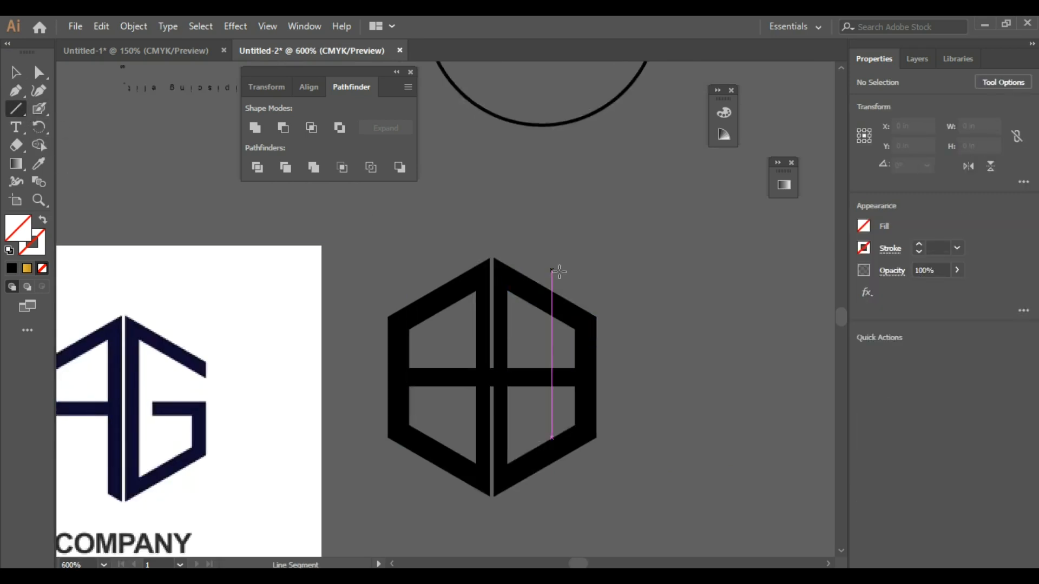
scroll(605, 328, up, 2)
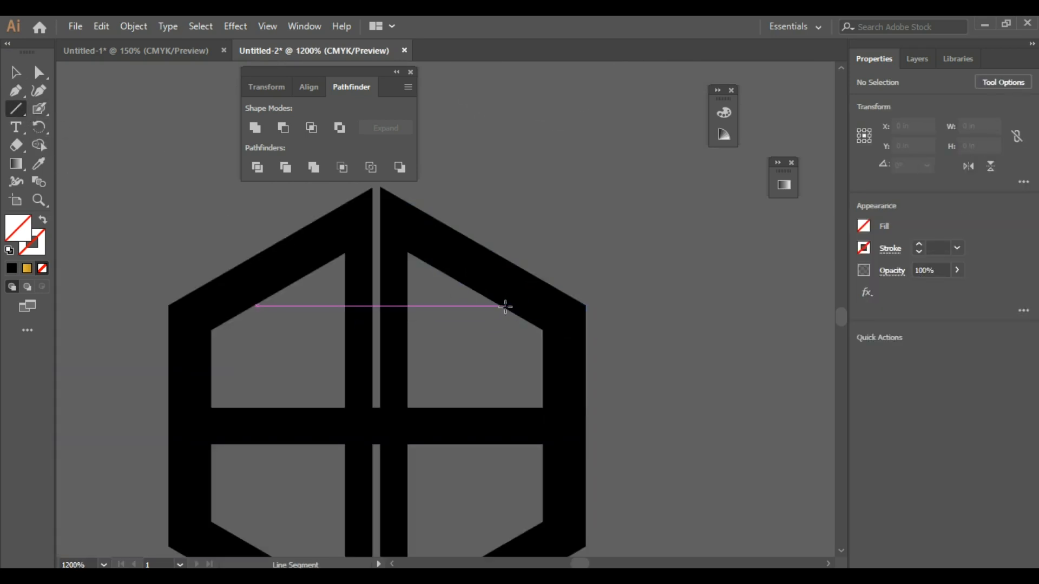
drag(504, 308, 636, 382)
Remove the lower-left diagonal segment and the right side's upper segment from the selected hexagon with the Shape Builder tool.
scroll(694, 250, down, 2)
key(v)
drag(672, 227, 422, 483)
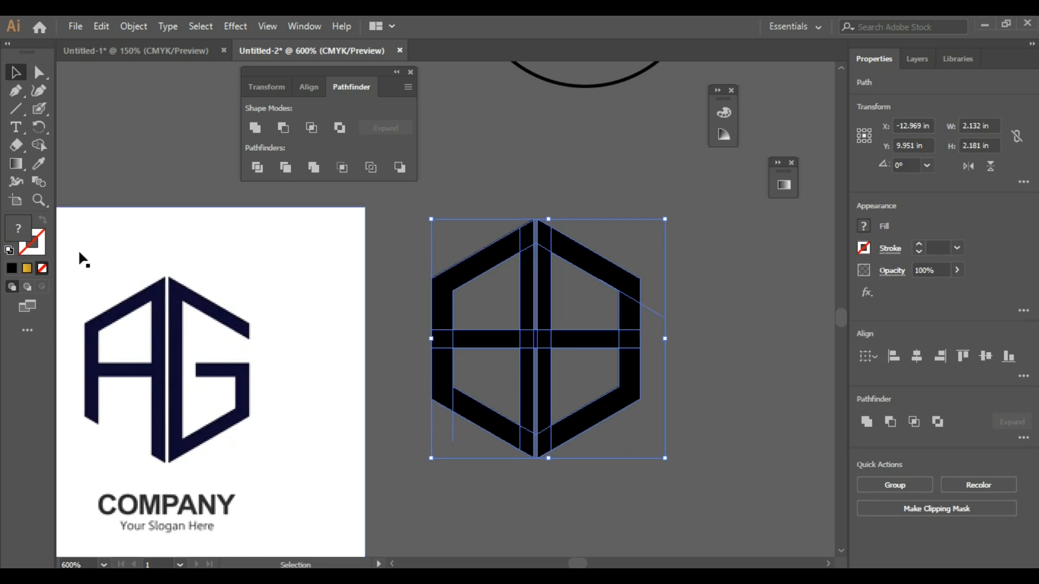
click(42, 149)
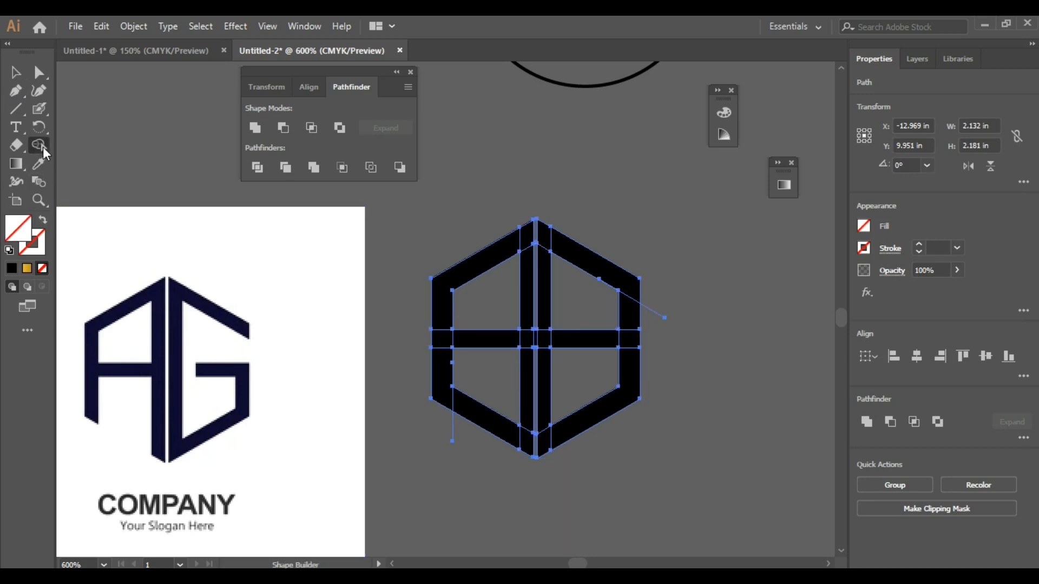
alt+click(481, 416)
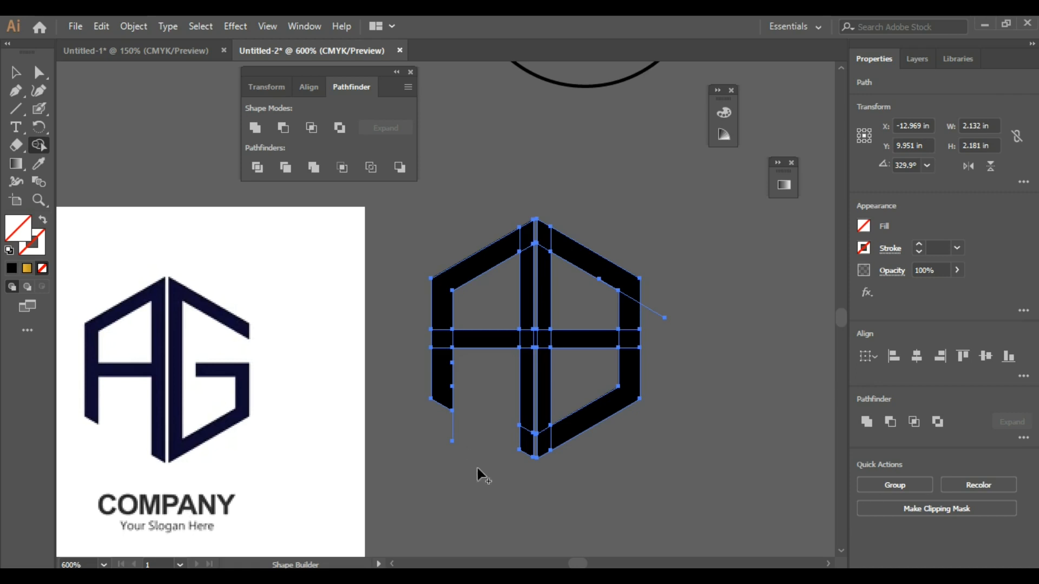
alt+click(639, 318)
Remove the leftover guide line ends beyond the upper-right arm and below the left leg with the Shape Builder tool.
scroll(652, 311, up, 2)
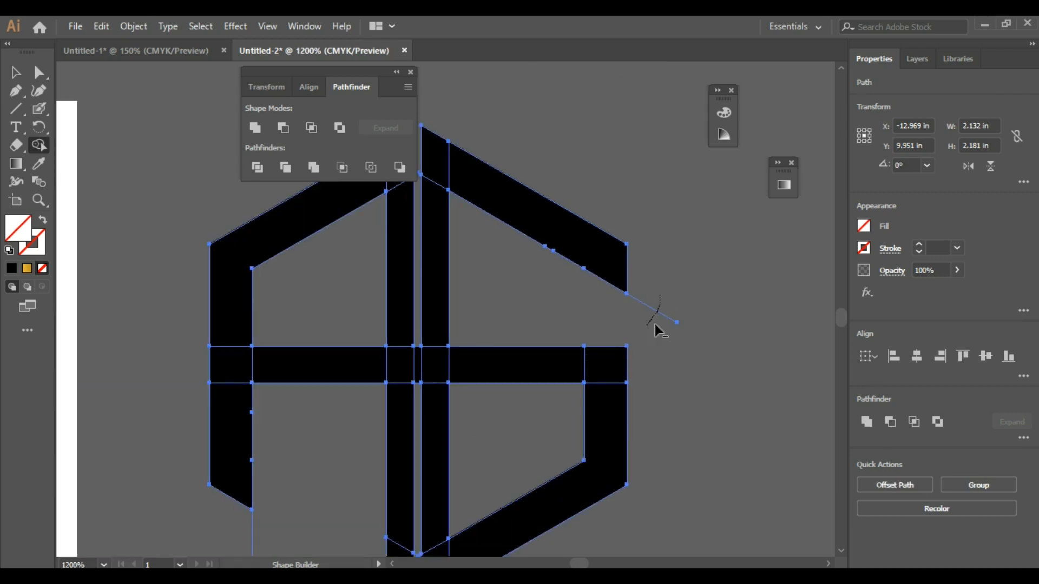
drag(645, 324, 646, 326)
scroll(697, 306, down, 2)
scroll(482, 421, up, 2)
drag(452, 427, 512, 421)
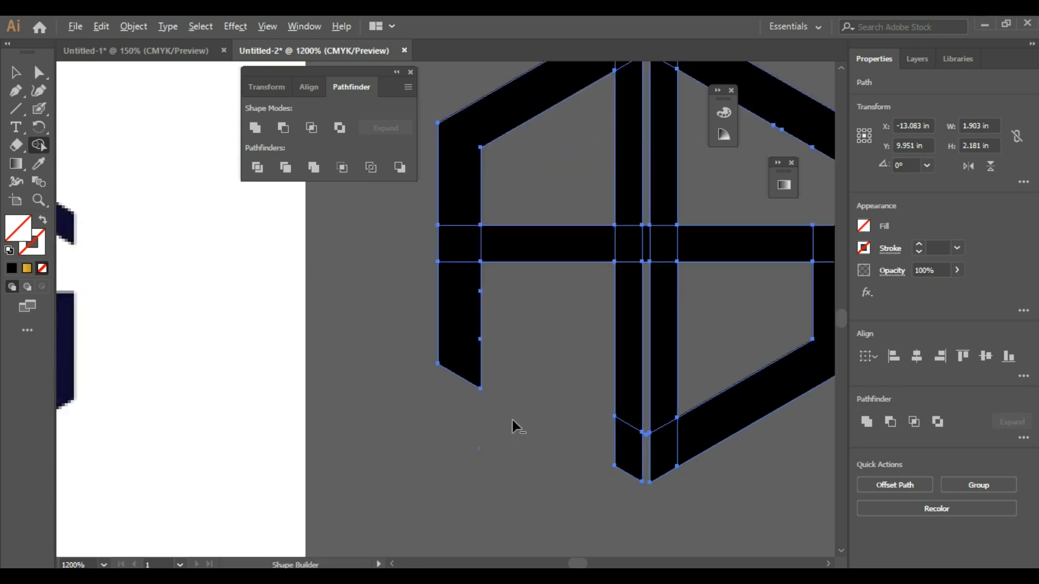
scroll(512, 421, down, 2)
Delete the small crossbar piece that bridges the gap between the two central vertical bars.
click(16, 72)
click(619, 178)
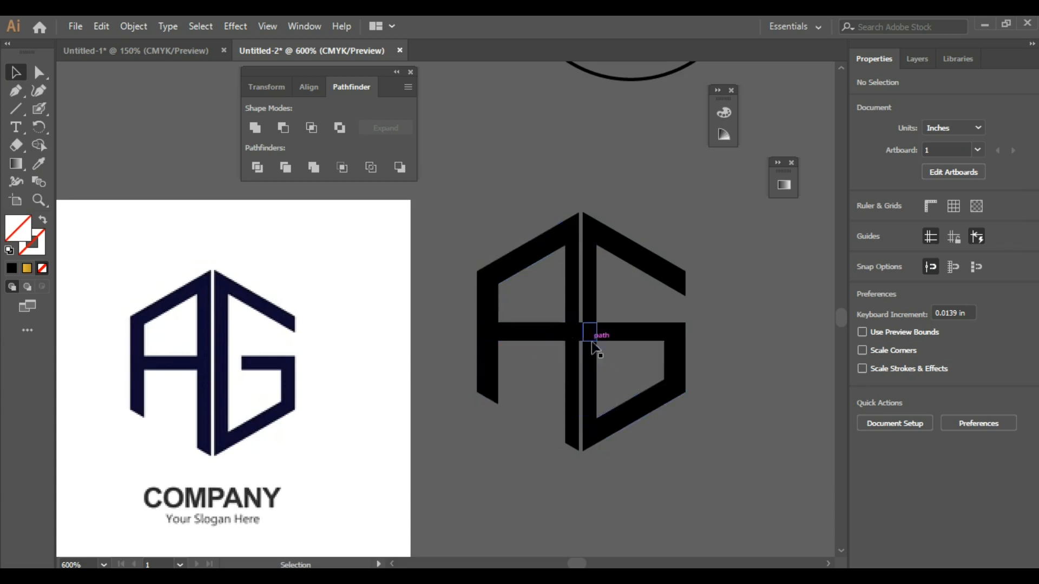
scroll(565, 334, up, 3)
click(563, 336)
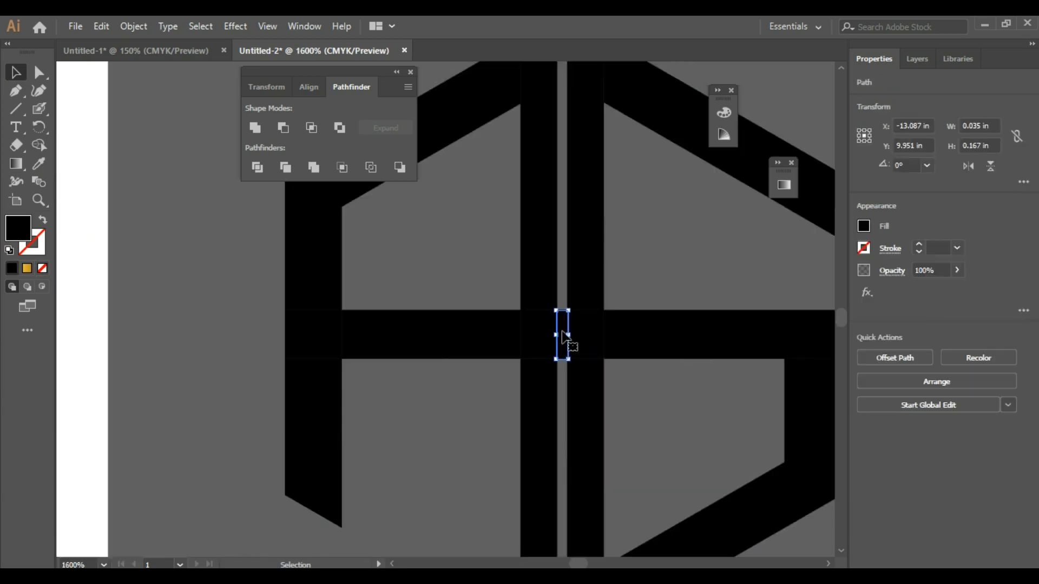
key(Delete)
scroll(516, 373, down, 3)
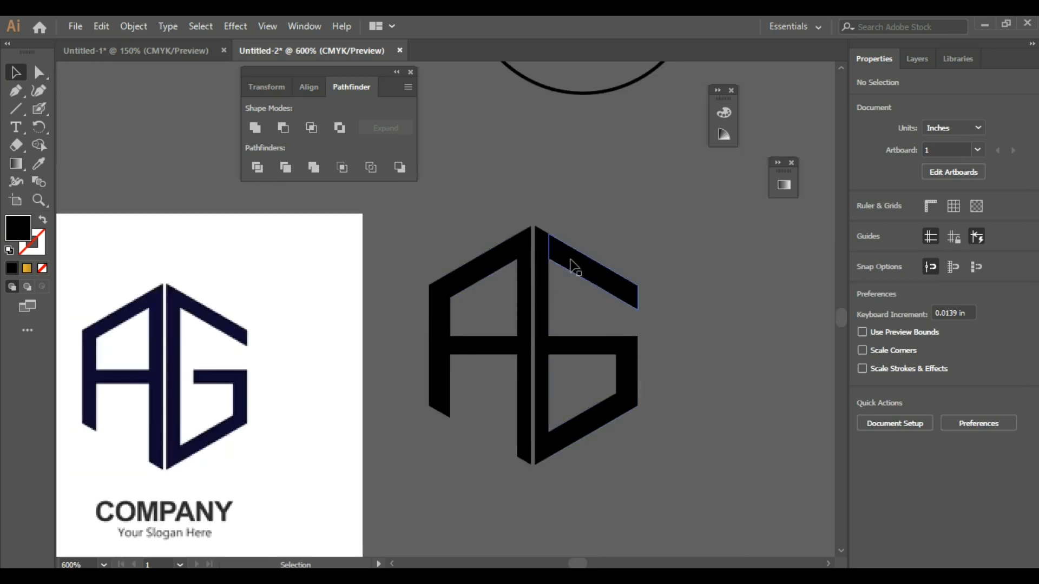
Combine the pieces of the right-hand G half with the Pathfinder Merge operation.
drag(633, 280, 531, 503)
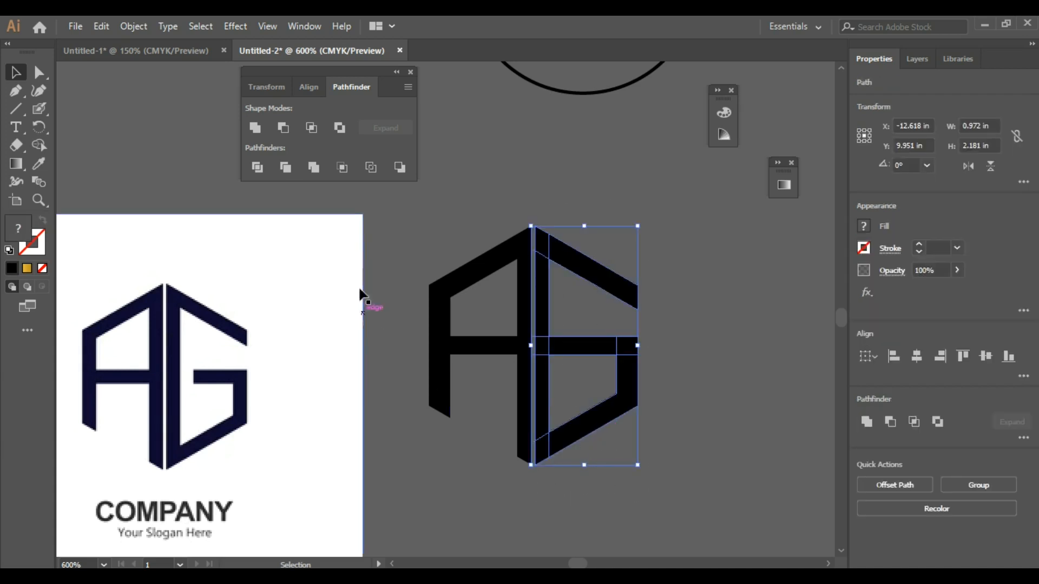
click(314, 168)
click(697, 334)
click(602, 351)
click(659, 248)
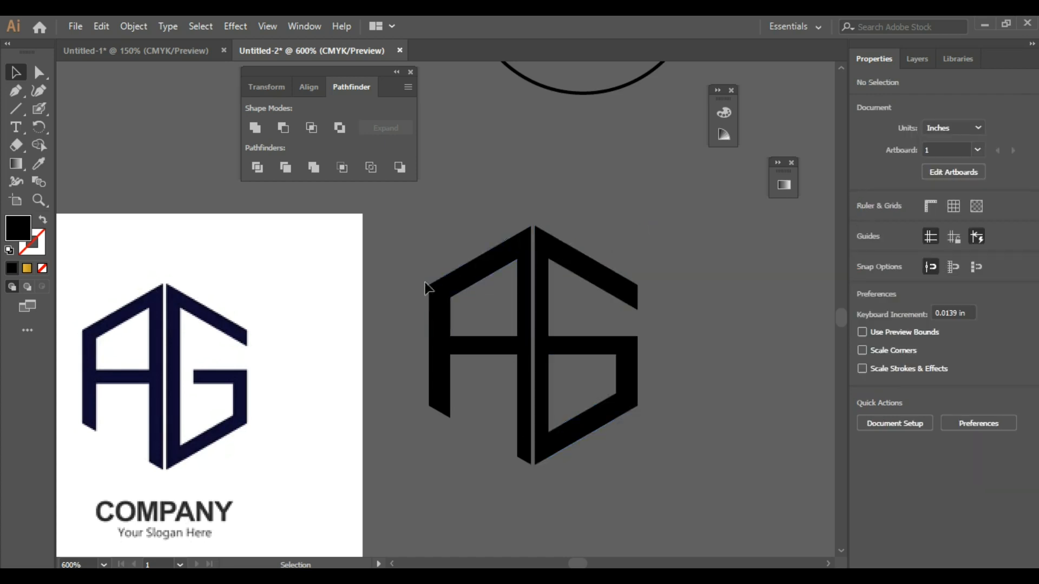
Combine the pieces of the left-hand A half with the Pathfinder Merge operation.
drag(495, 475, 525, 518)
click(391, 216)
drag(409, 200, 521, 501)
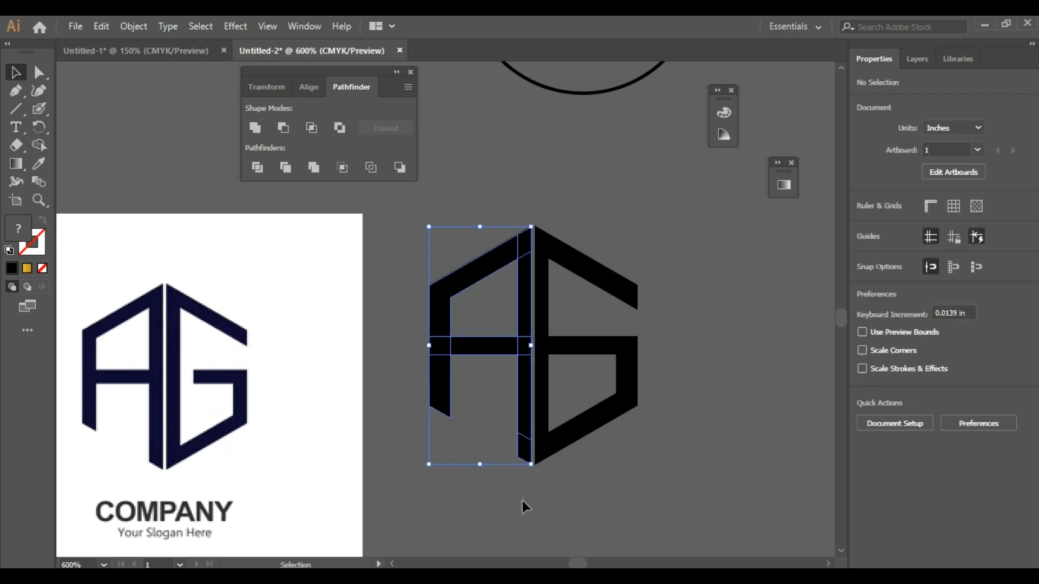
click(317, 171)
click(605, 183)
drag(672, 192, 543, 504)
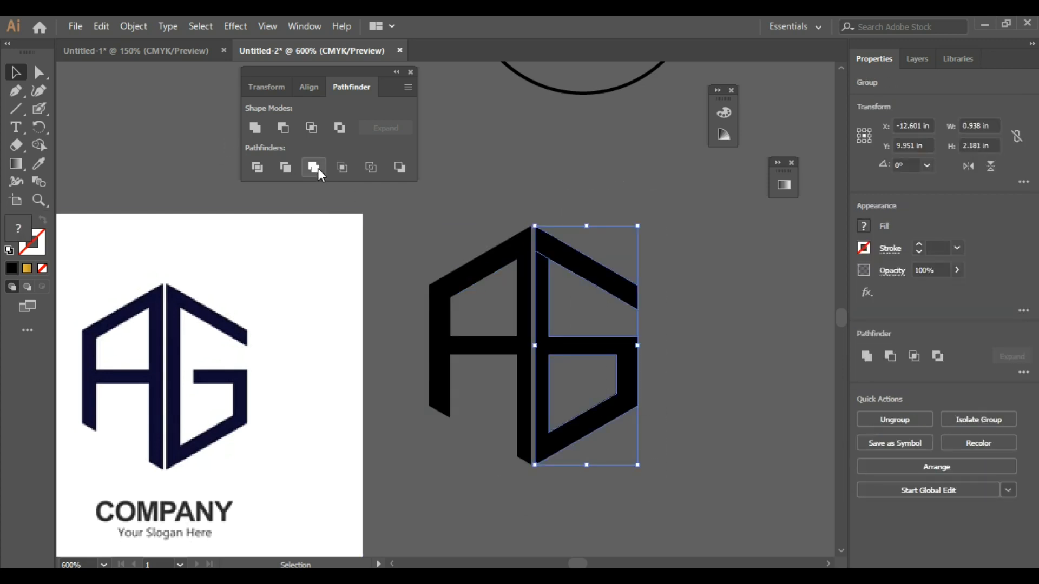
click(534, 139)
Draw a small rectangle over the G's crossbar, flush against the inner edge of its vertical bar.
scroll(687, 298, down, 1)
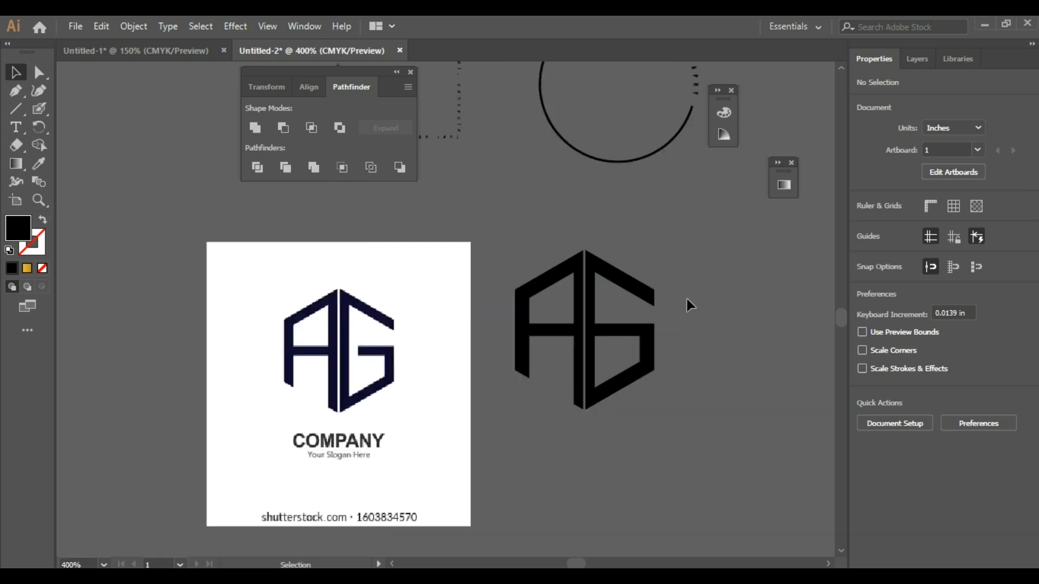
scroll(588, 331, up, 4)
click(12, 111)
drag(11, 109, 46, 109)
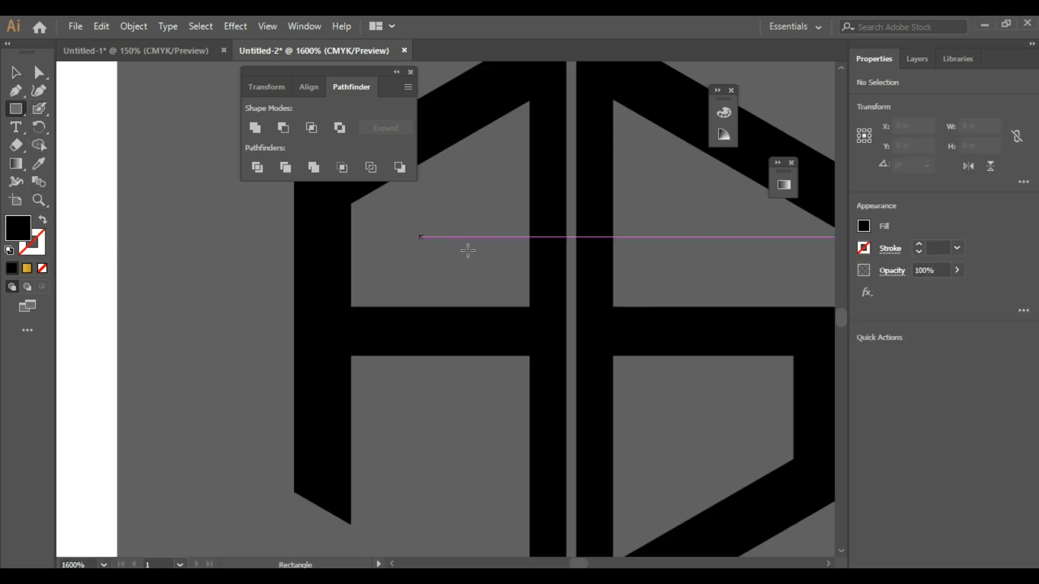
mouse_move(614, 266)
mouse_down()
mouse_move(654, 327)
mouse_move(665, 385)
mouse_up()
Cut the rectangle and the crossbar portion beneath it out of the G with the Shape Builder tool.
key(v)
click(688, 246)
drag(702, 264, 643, 382)
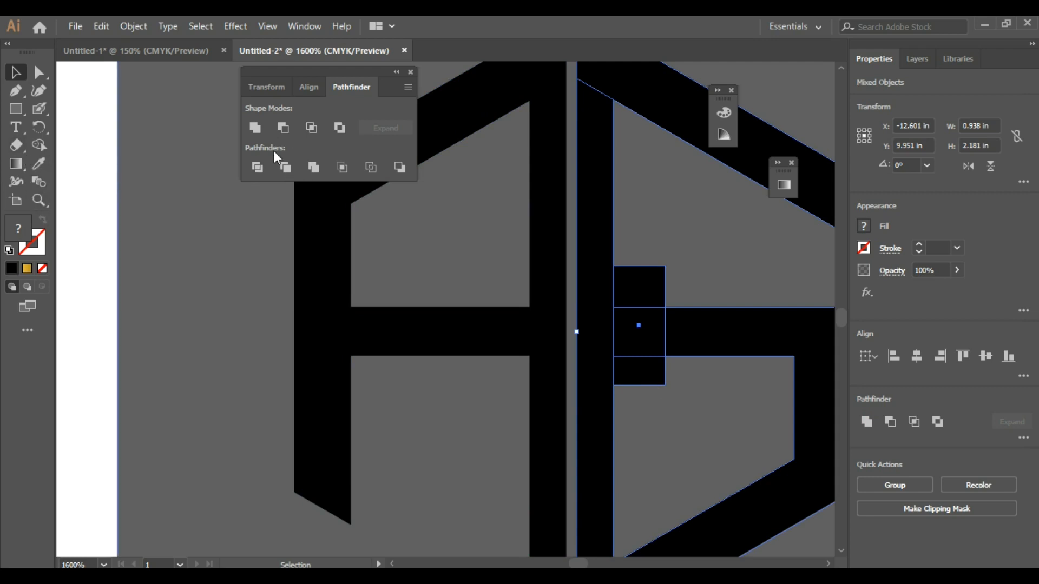
click(38, 145)
drag(657, 294, 652, 393)
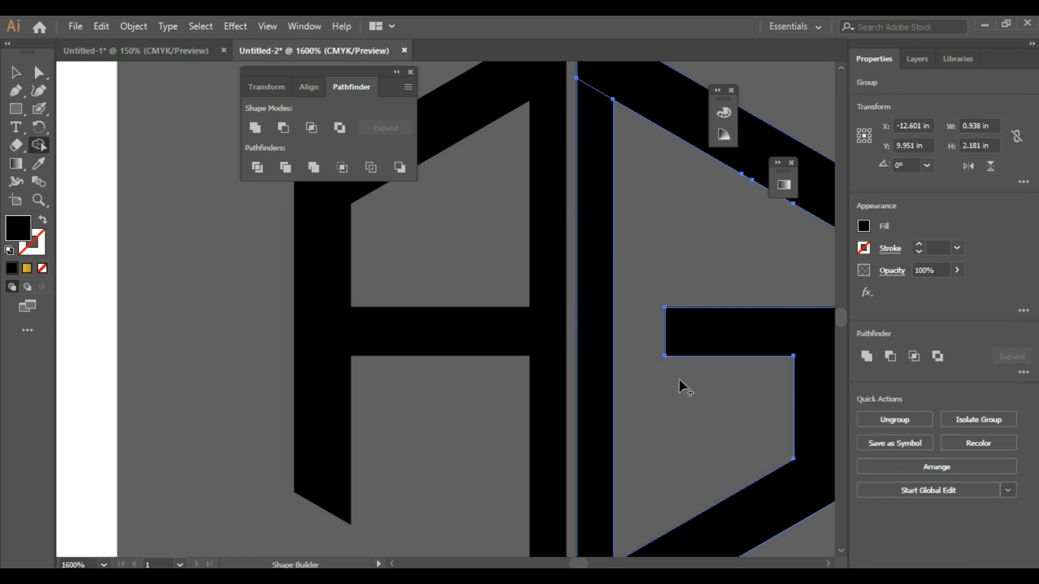
key(v)
click(179, 148)
scroll(359, 270, down, 3)
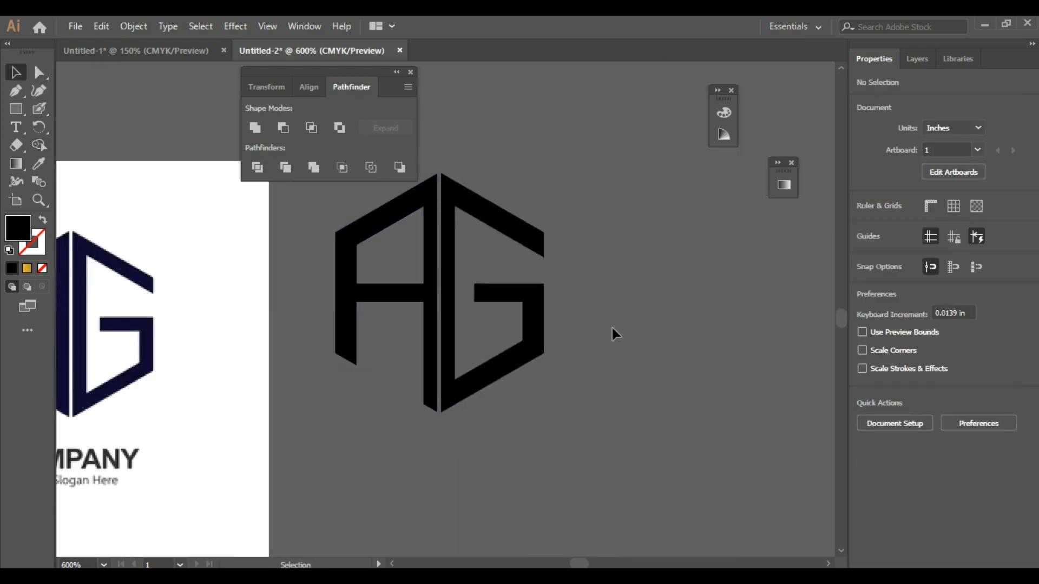